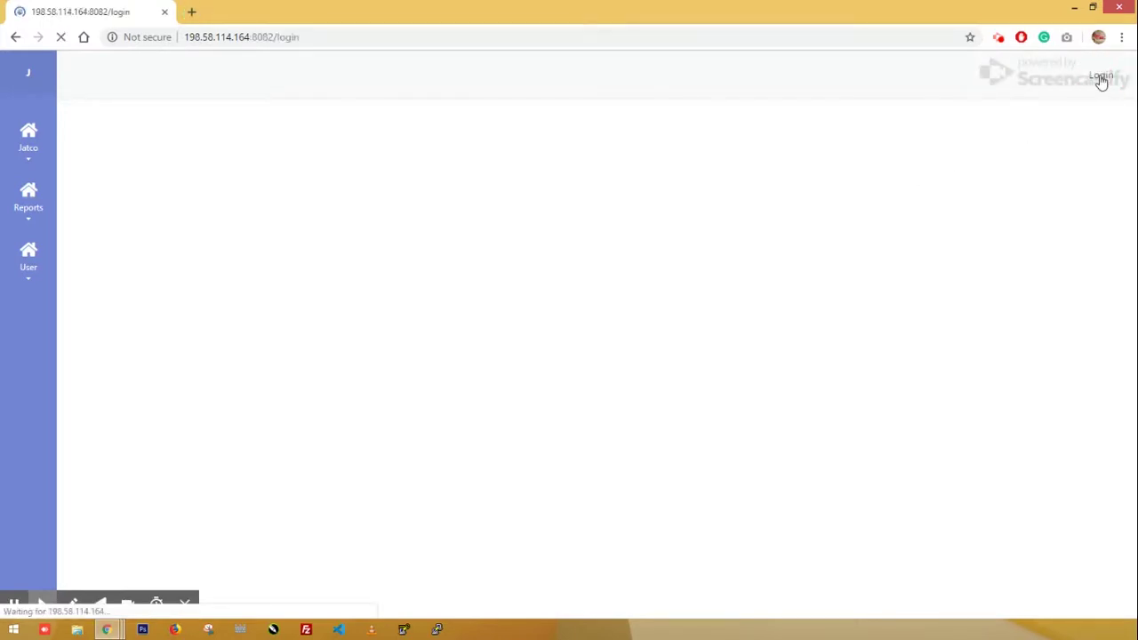
Sign in with the saved admin username and password, and open the form for a new record
{"action": "left_click", "coordinate": [605, 137]}
{"action": "left_click", "coordinate": [508, 184]}
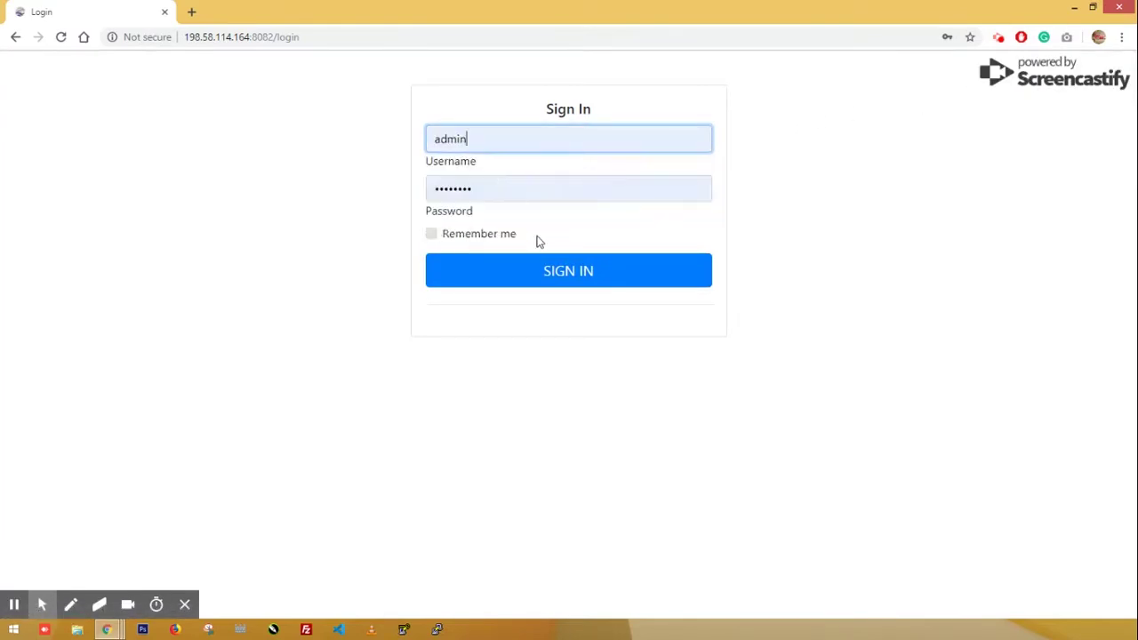
{"action": "left_click", "coordinate": [556, 273]}
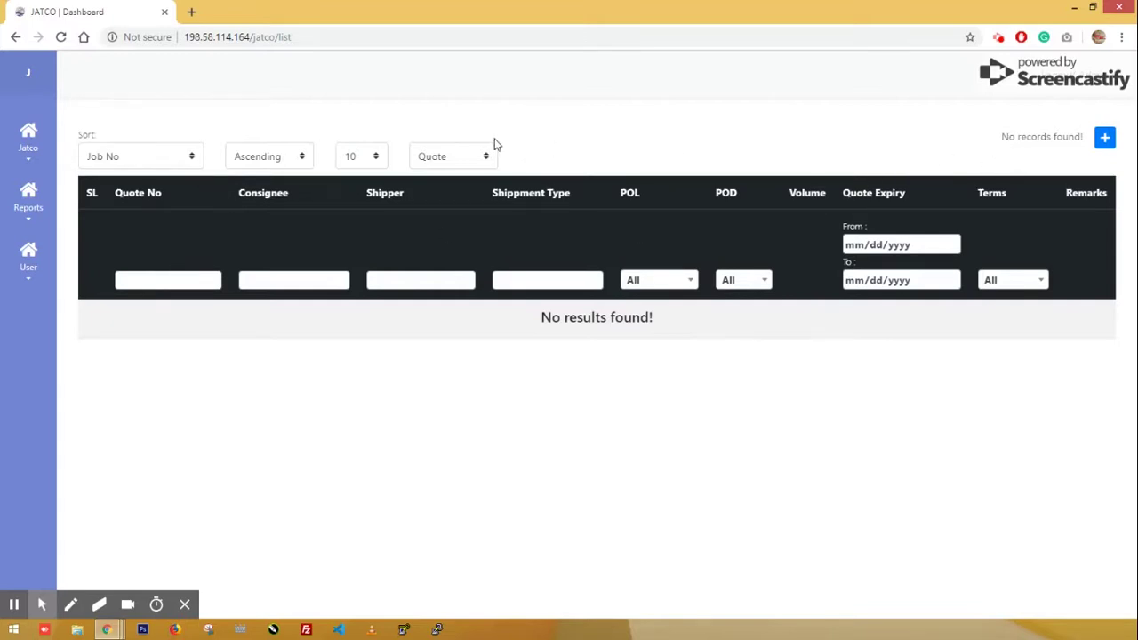
{"action": "left_click", "coordinate": [1106, 142]}
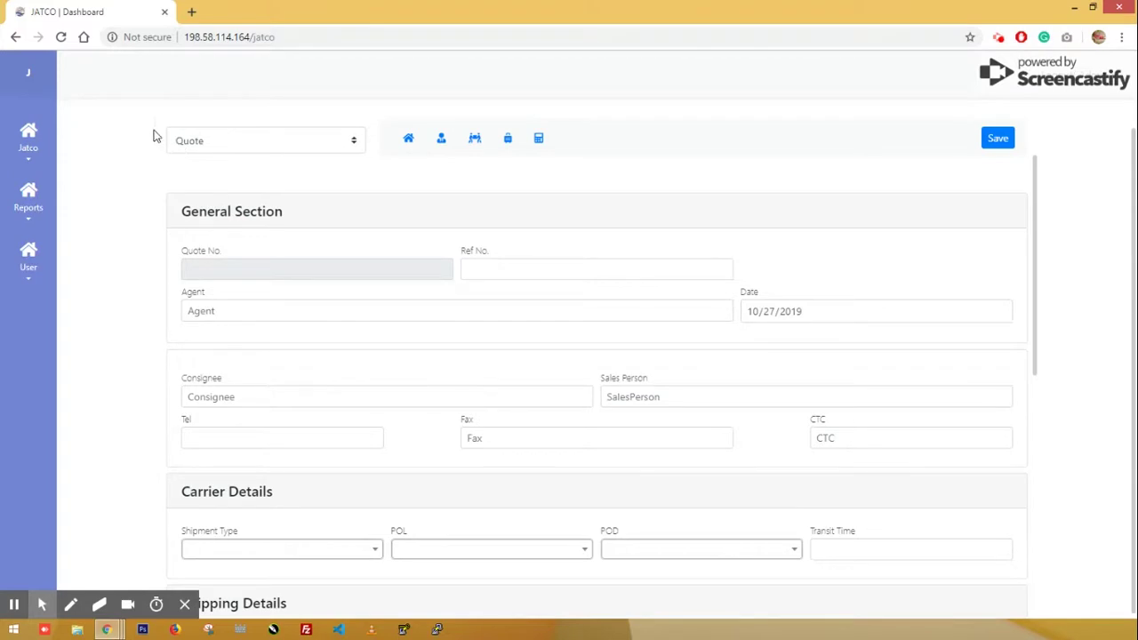
Switch the record type to Booking and Job to view their forms, and return it to Quote
{"action": "left_click", "coordinate": [351, 141]}
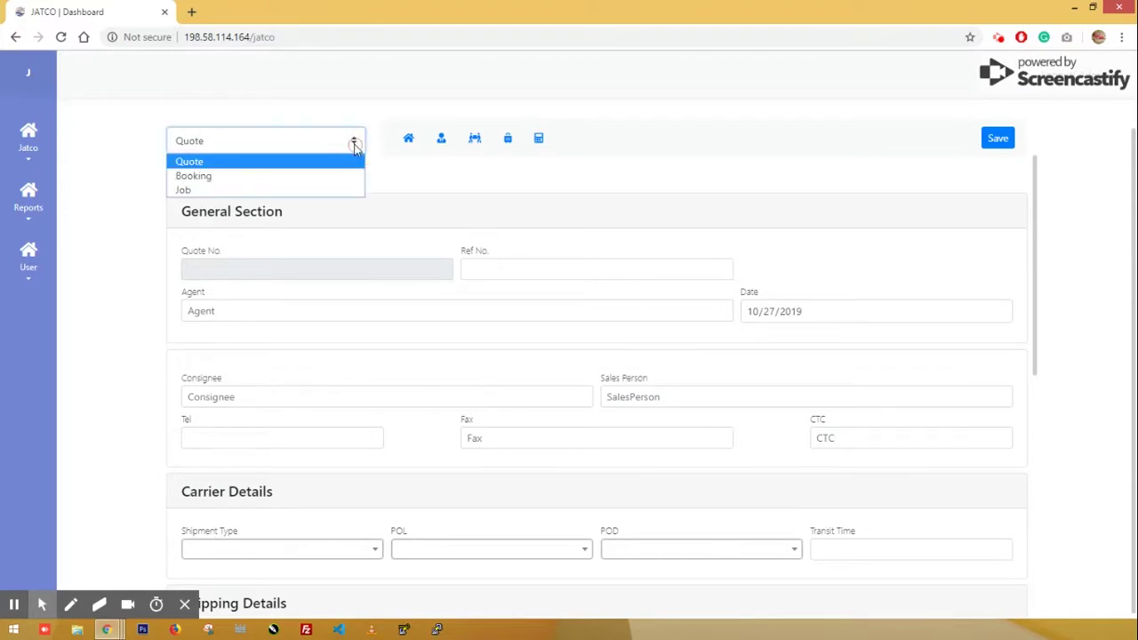
{"action": "left_click", "coordinate": [271, 174]}
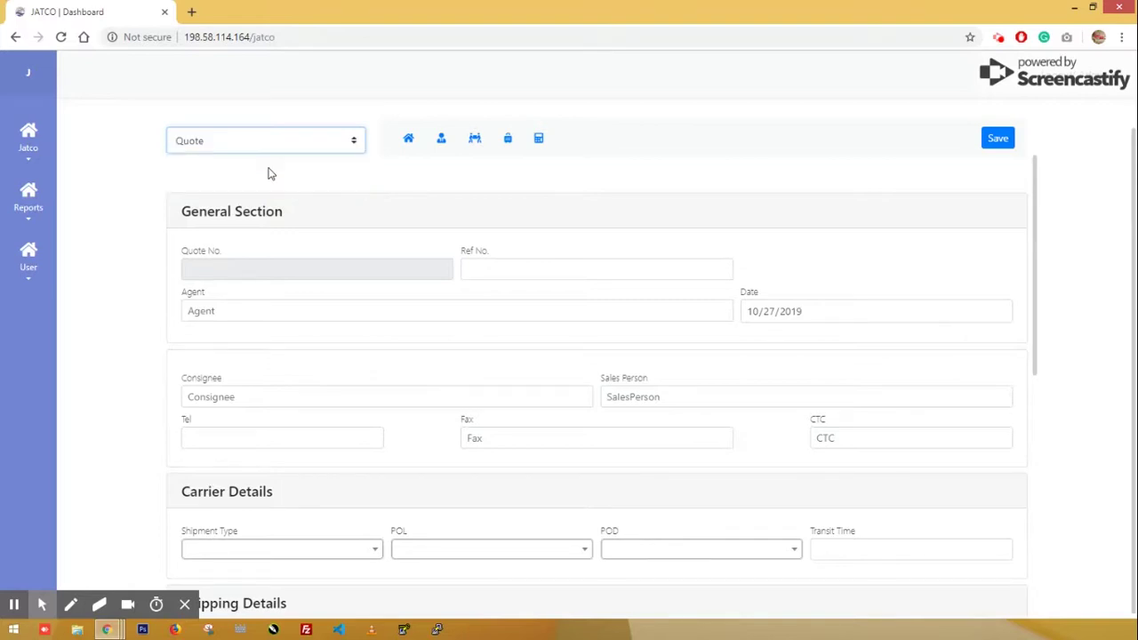
{"action": "left_click", "coordinate": [320, 149]}
{"action": "left_click", "coordinate": [287, 178]}
{"action": "left_click", "coordinate": [338, 147]}
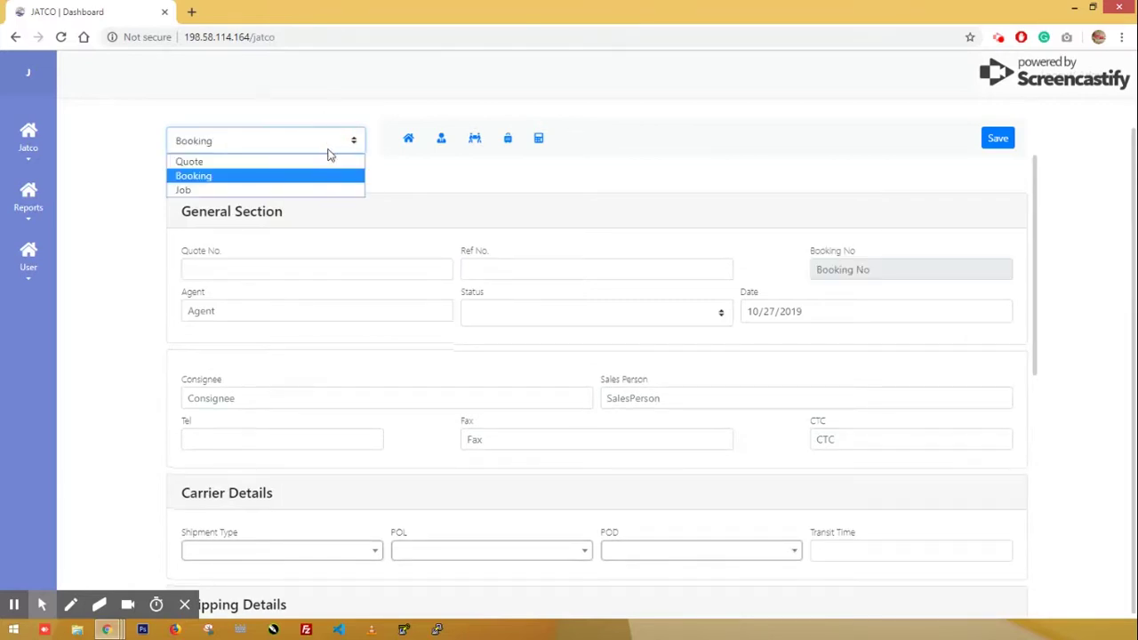
{"action": "left_click", "coordinate": [305, 191]}
{"action": "left_click", "coordinate": [338, 147]}
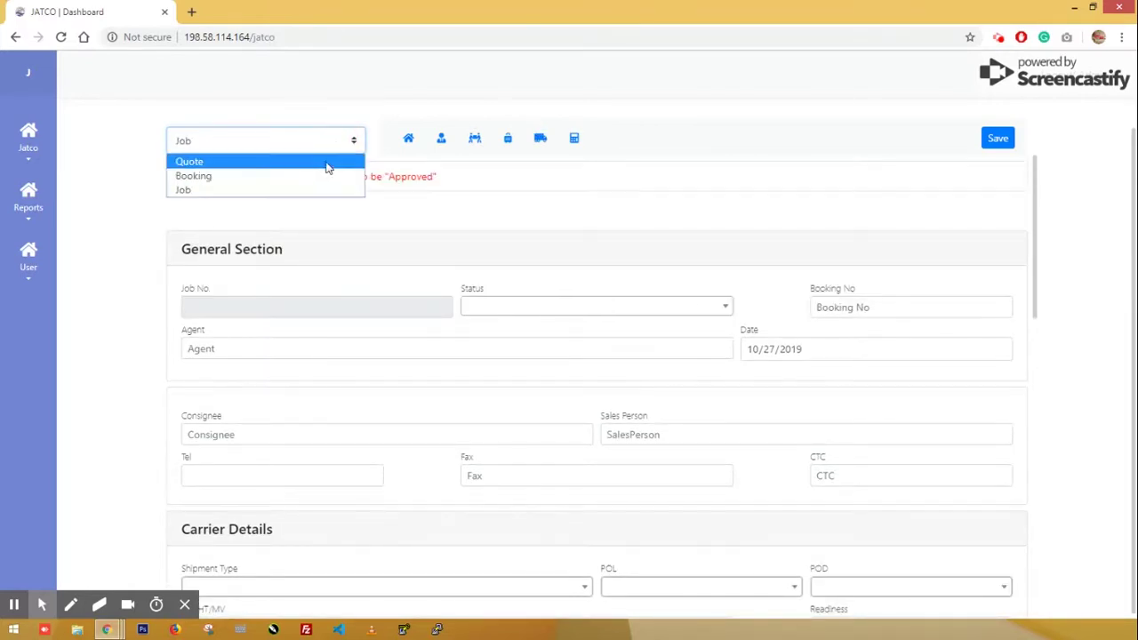
{"action": "left_click", "coordinate": [327, 162]}
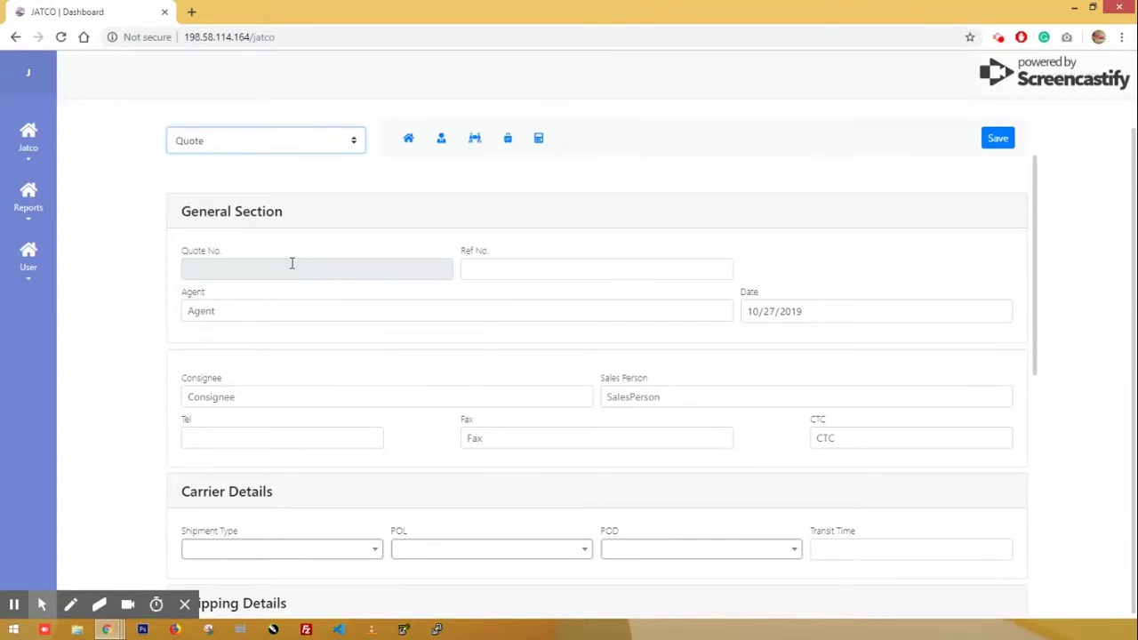
Look over the fields in the quote form's General Section, Carrier Details and Shipping Details
{"action": "left_click_drag", "start_coordinate": [285, 212], "coordinate": [190, 211]}
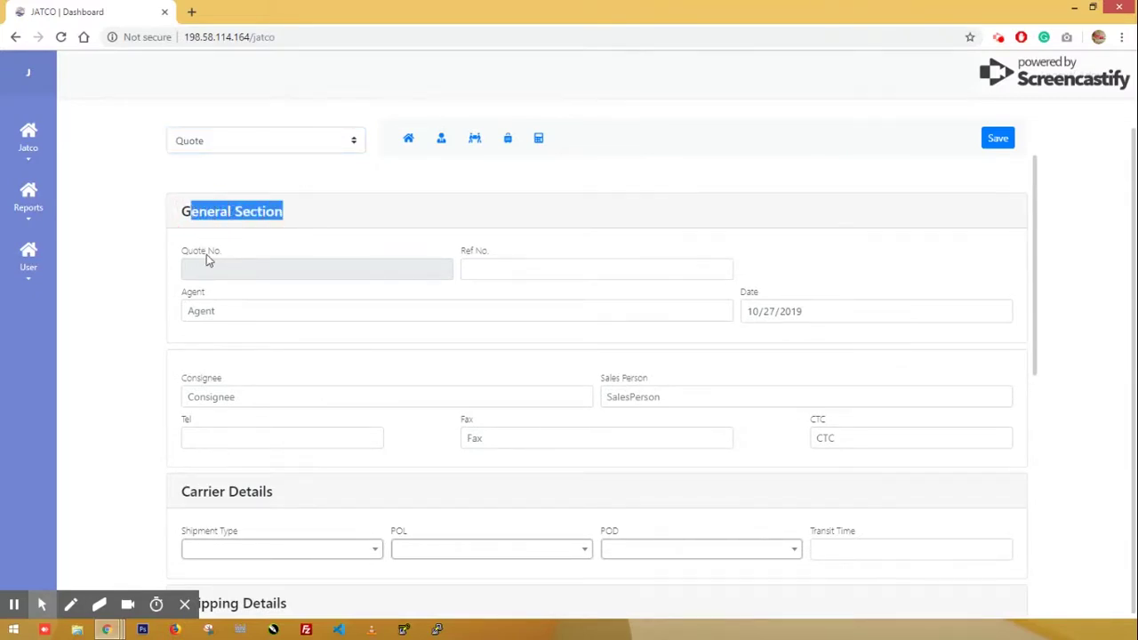
{"action": "scroll", "coordinate": [207, 259], "scroll_direction": "down", "scroll_amount": 1}
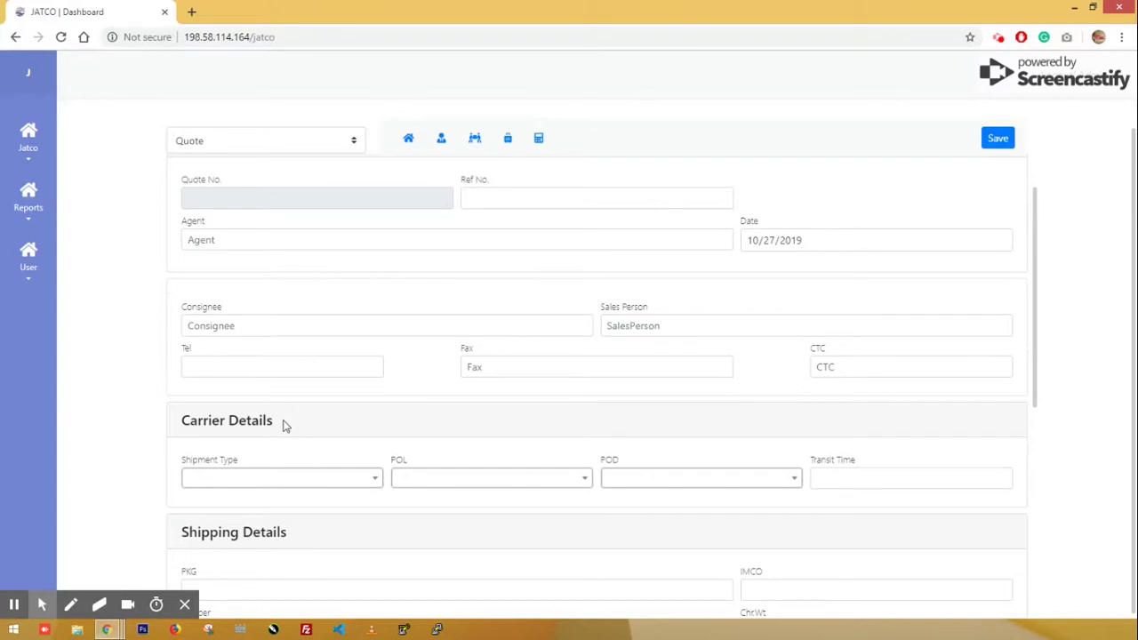
{"action": "scroll", "coordinate": [282, 423], "scroll_direction": "down", "scroll_amount": 2}
{"action": "scroll", "coordinate": [282, 424], "scroll_direction": "down", "scroll_amount": 1}
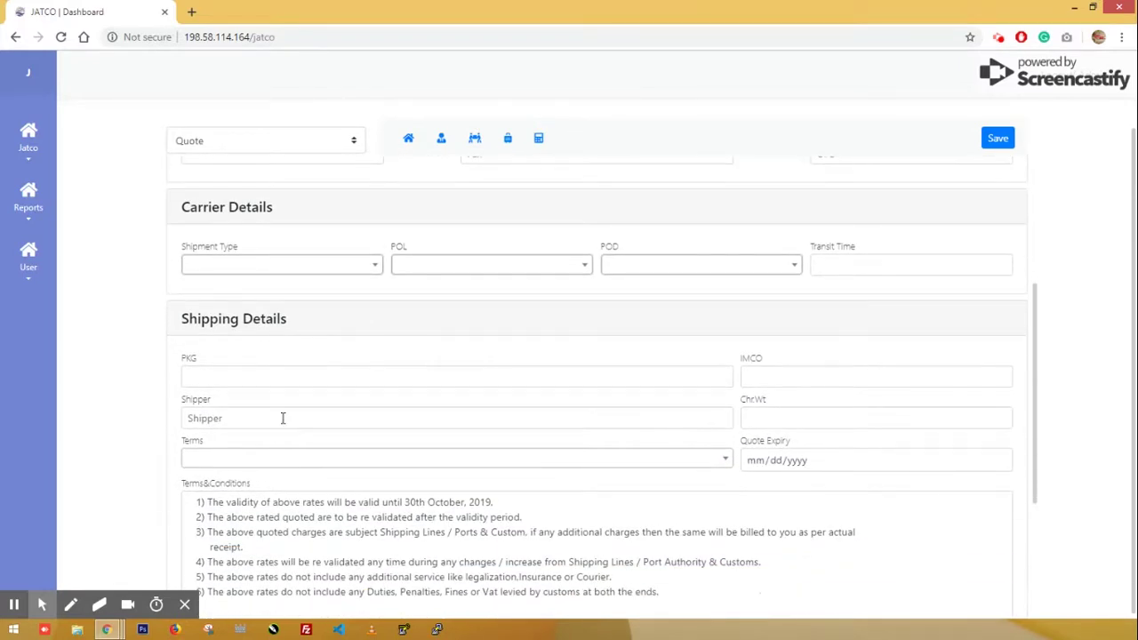
{"action": "scroll", "coordinate": [283, 418], "scroll_direction": "up", "scroll_amount": 4}
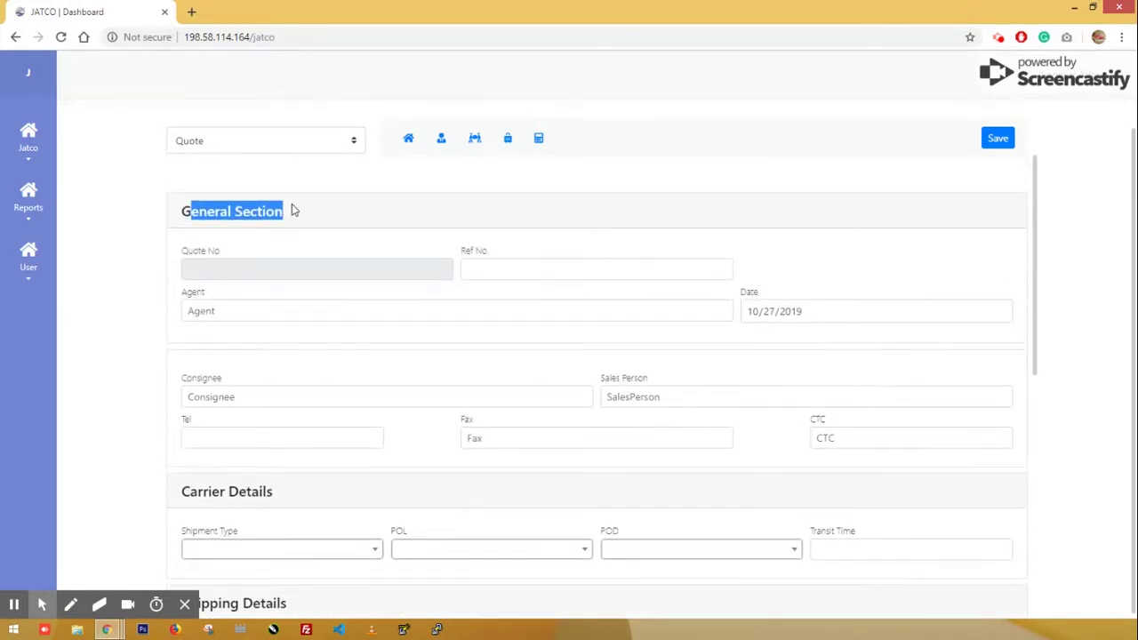
{"action": "left_click", "coordinate": [296, 210]}
In the General Section, enter 123 as the reference number and choose LEONARDI as the agent
{"action": "left_click", "coordinate": [484, 271]}
{"action": "type", "text": "123"}
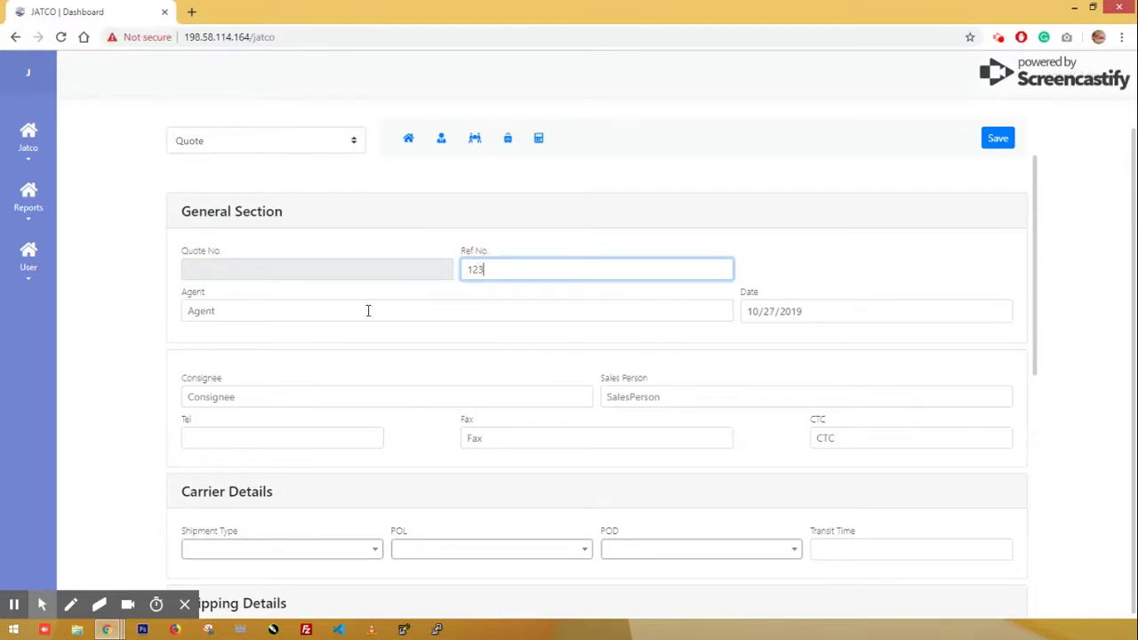
{"action": "left_click", "coordinate": [354, 314]}
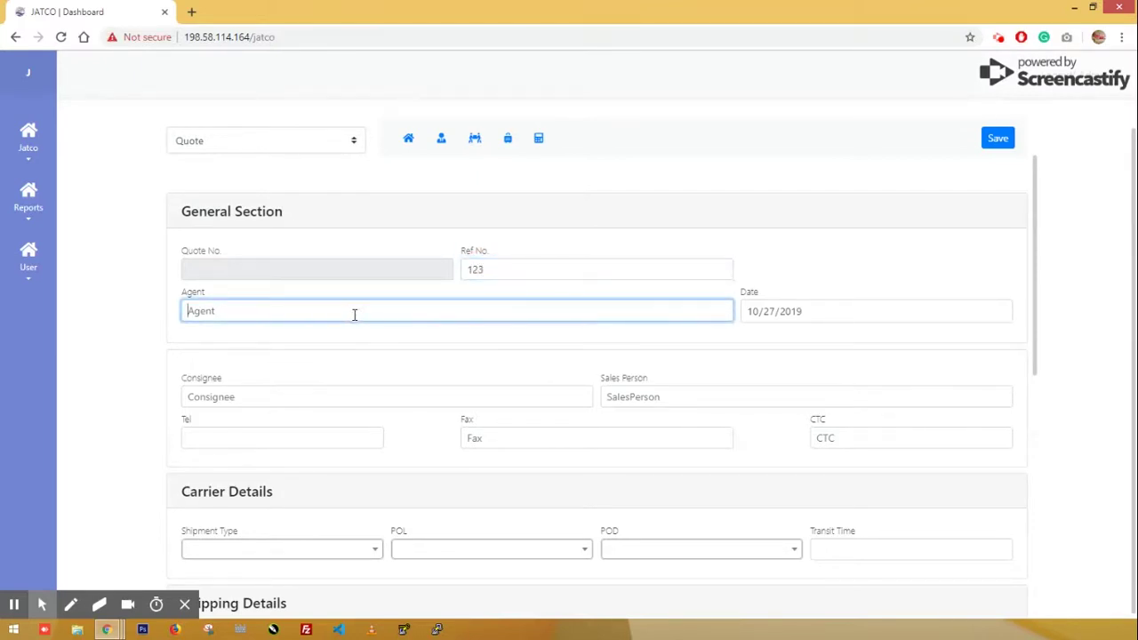
{"action": "type", "text": "a"}
{"action": "left_click", "coordinate": [271, 339]}
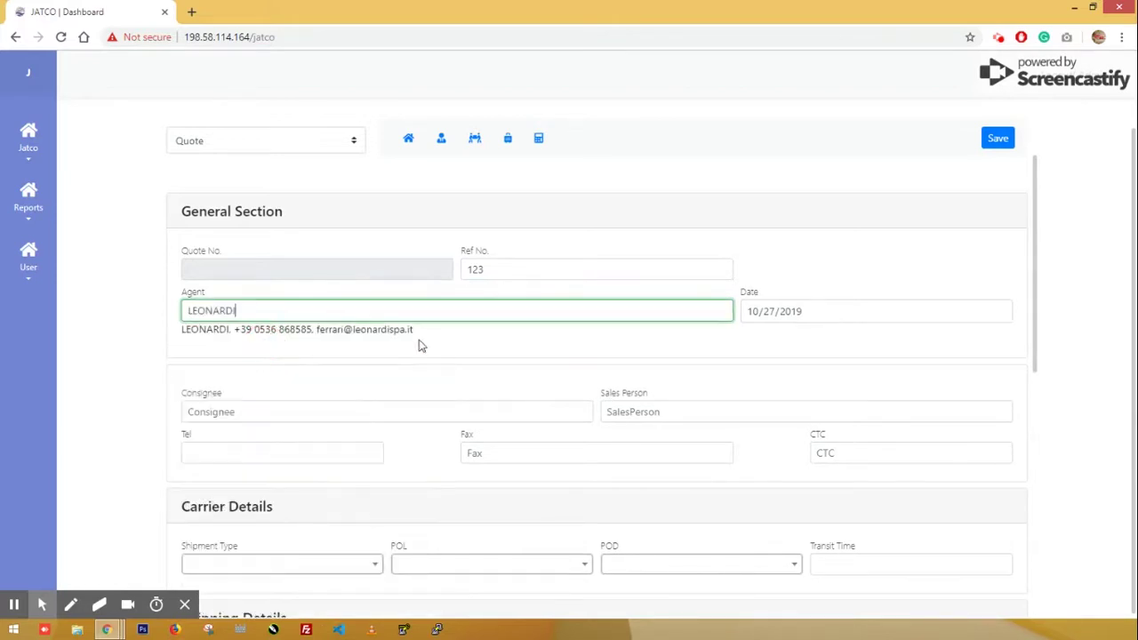
Choose ATIQ LUISIE GENERAL TRADING 22222 as the consignee from the suggestions
{"action": "left_click", "coordinate": [288, 411]}
{"action": "type", "text": "a"}
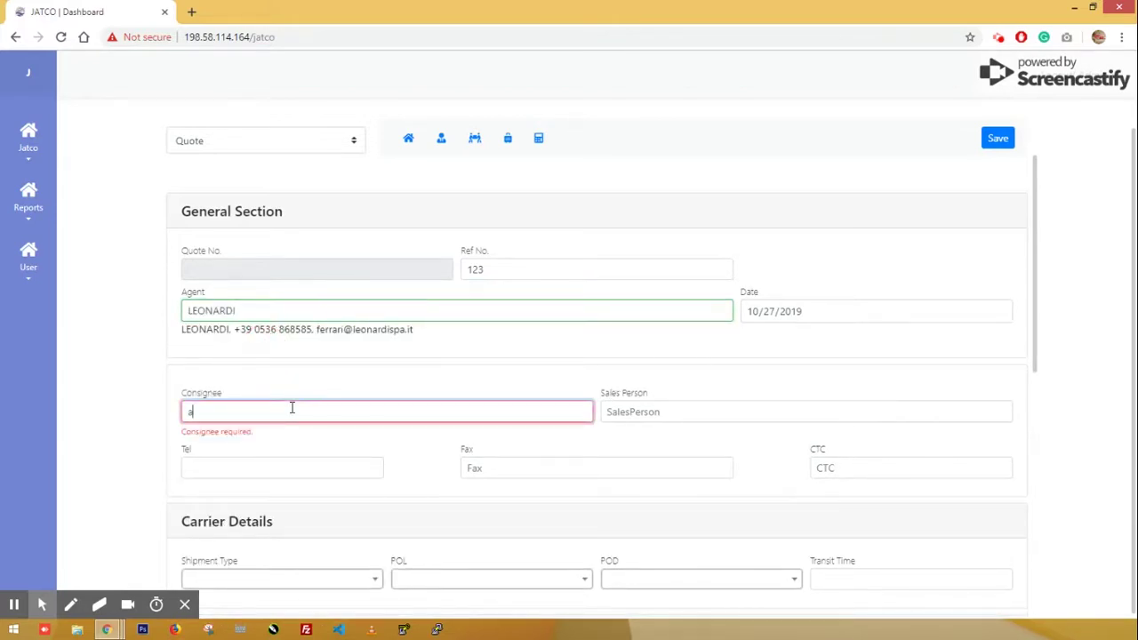
{"action": "left_click", "coordinate": [256, 449]}
Fill in the Carrier Details with shipment type Sea Import Full, POL DUBAI, POD JEBEL ALI and transit time 10h
{"action": "scroll", "coordinate": [609, 437], "scroll_direction": "down", "scroll_amount": 2}
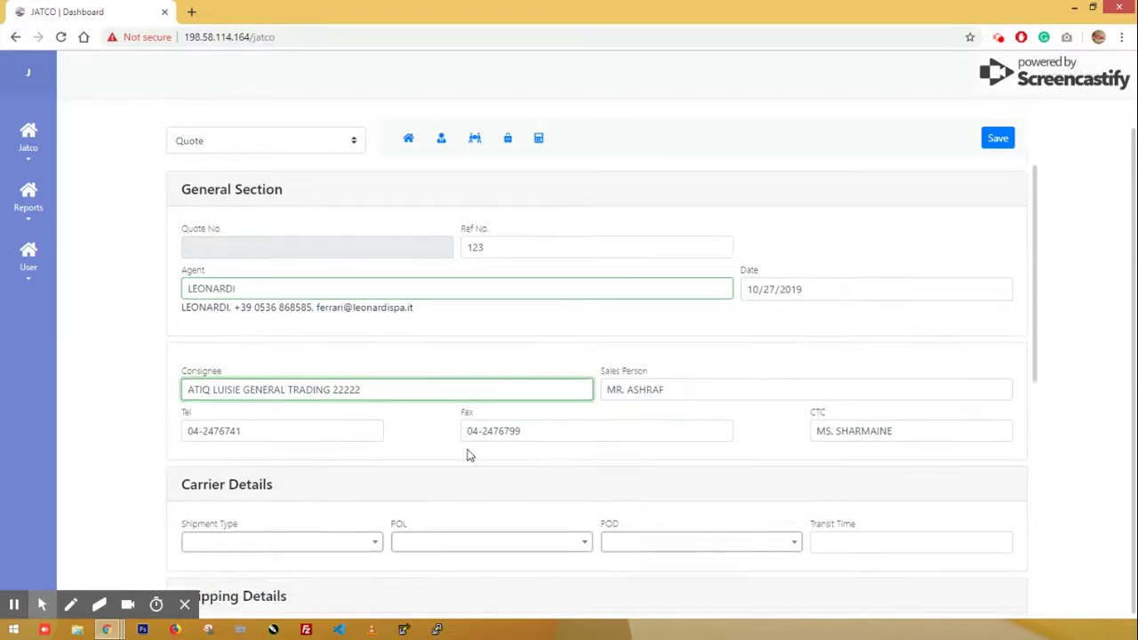
{"action": "left_click", "coordinate": [312, 425]}
{"action": "left_click", "coordinate": [275, 481]}
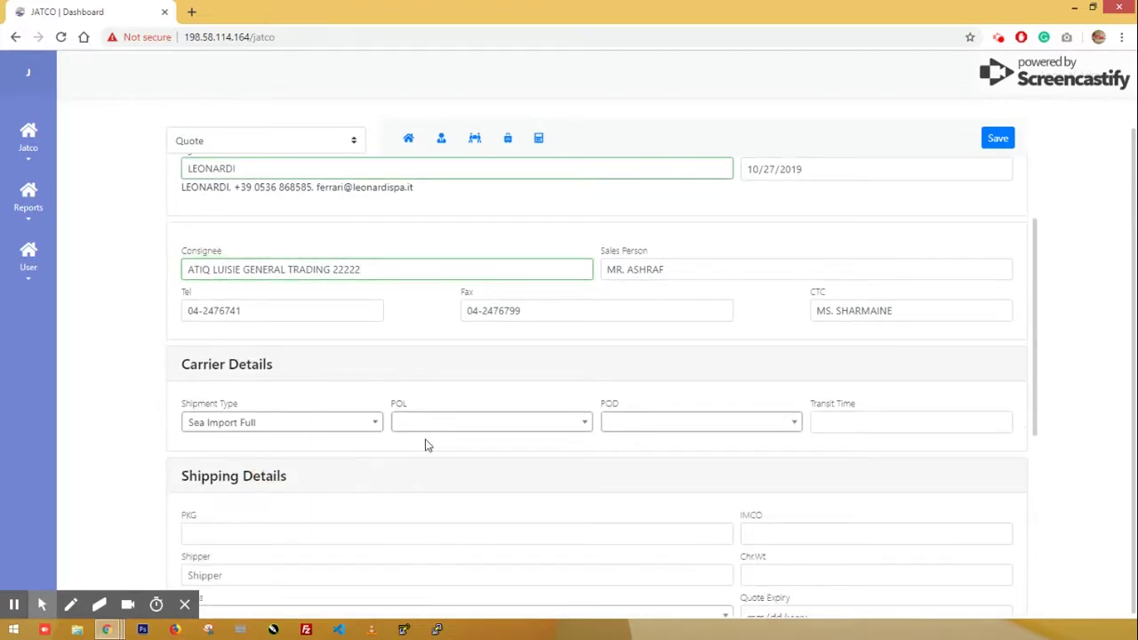
{"action": "left_click", "coordinate": [437, 425]}
{"action": "left_click", "coordinate": [412, 481]}
{"action": "left_click", "coordinate": [608, 423]}
{"action": "left_click", "coordinate": [619, 481]}
{"action": "left_click", "coordinate": [668, 416]}
{"action": "left_click", "coordinate": [655, 501]}
{"action": "left_click", "coordinate": [837, 423]}
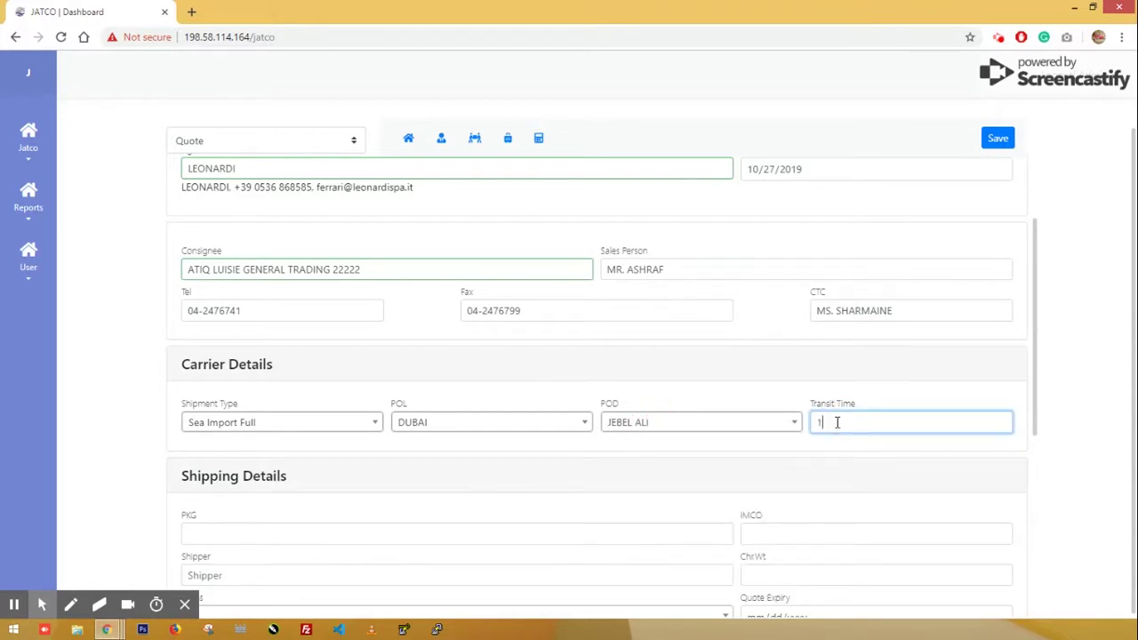
In the Shipping Details, set PKG to 12 and choose MONIN ASIA as the shipper
{"action": "scroll", "coordinate": [662, 402], "scroll_direction": "down", "scroll_amount": 3}
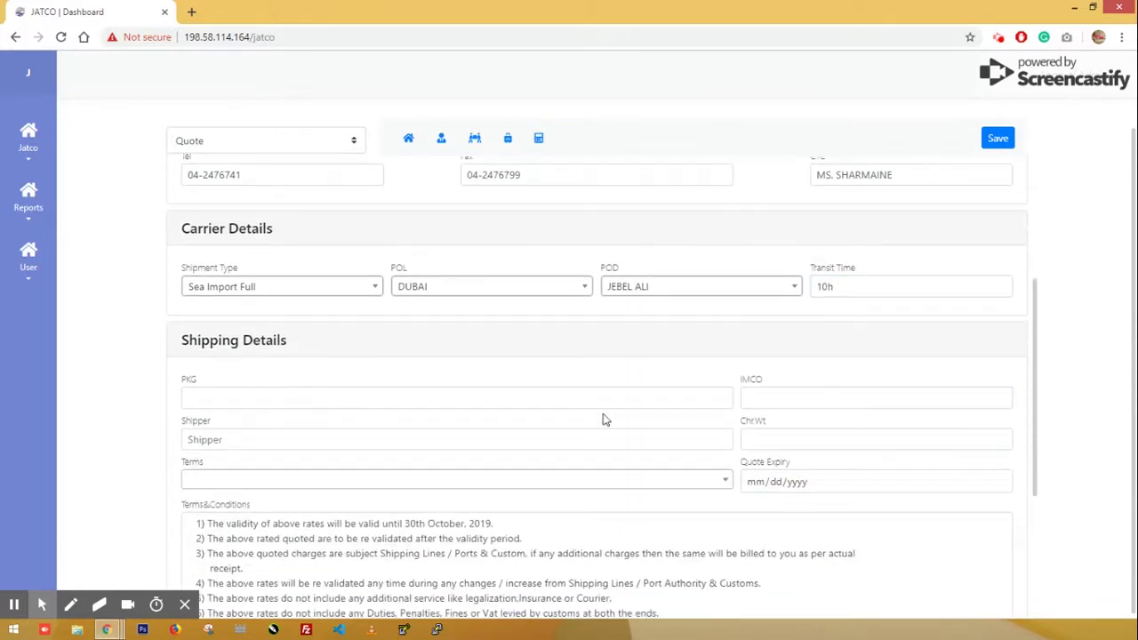
{"action": "left_click", "coordinate": [316, 394]}
{"action": "key", "text": "Tab"}
{"action": "type", "text": "a"}
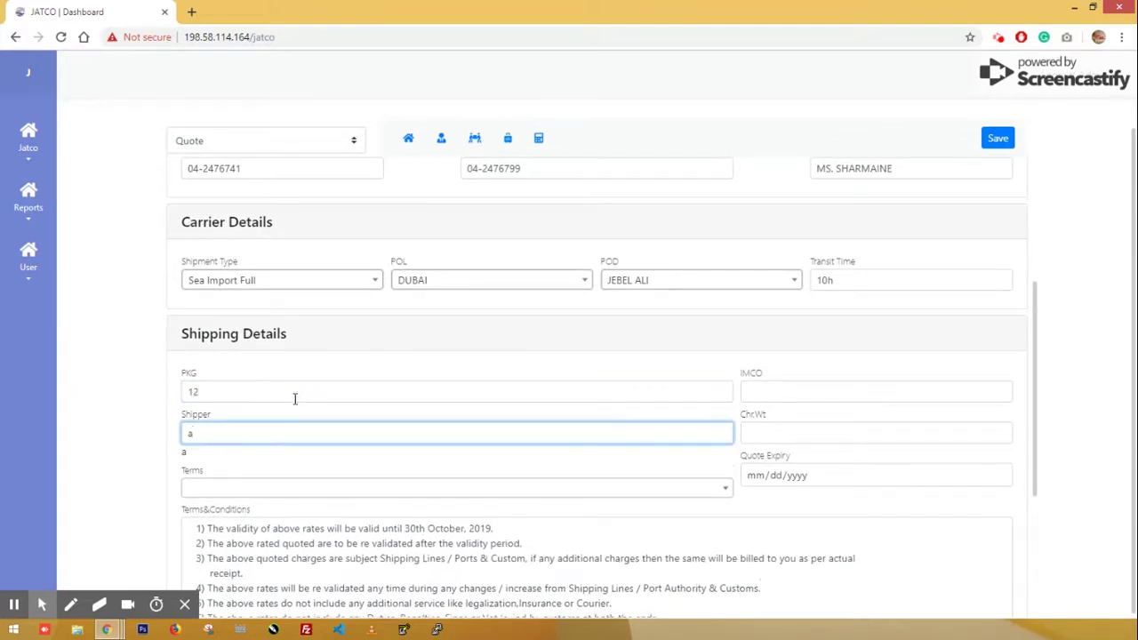
{"action": "left_click", "coordinate": [267, 436]}
{"action": "left_click", "coordinate": [237, 463]}
Set the shipment's IMCO to 2 and its Chr.Wt to 12
{"action": "left_click", "coordinate": [795, 394]}
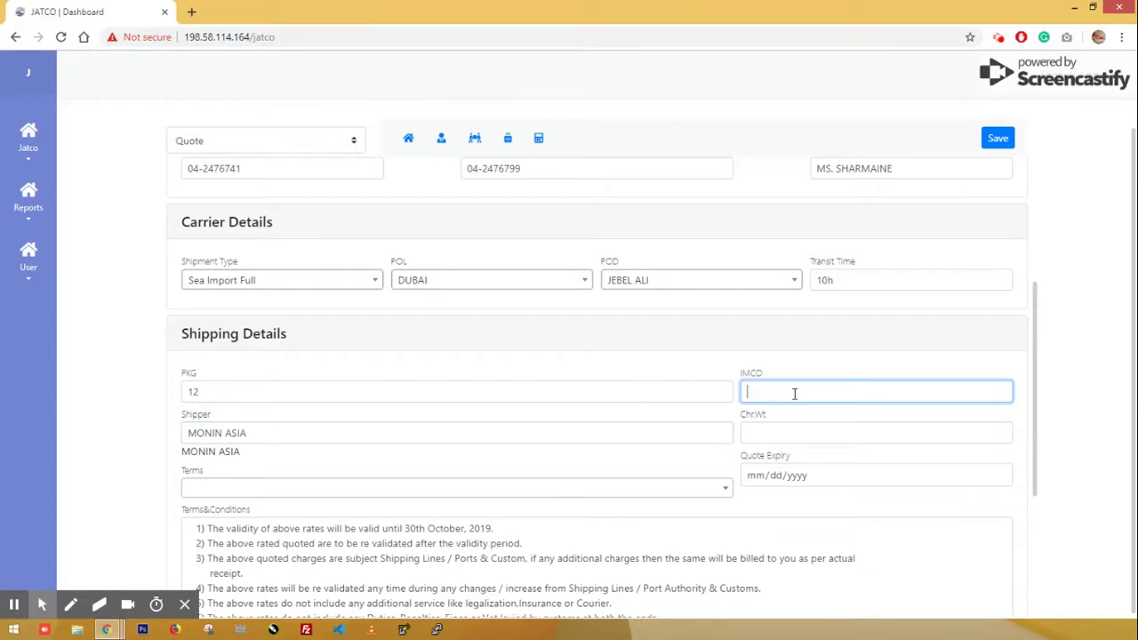
{"action": "type", "text": "2"}
{"action": "key", "text": "Tab"}
{"action": "type", "text": "1"}
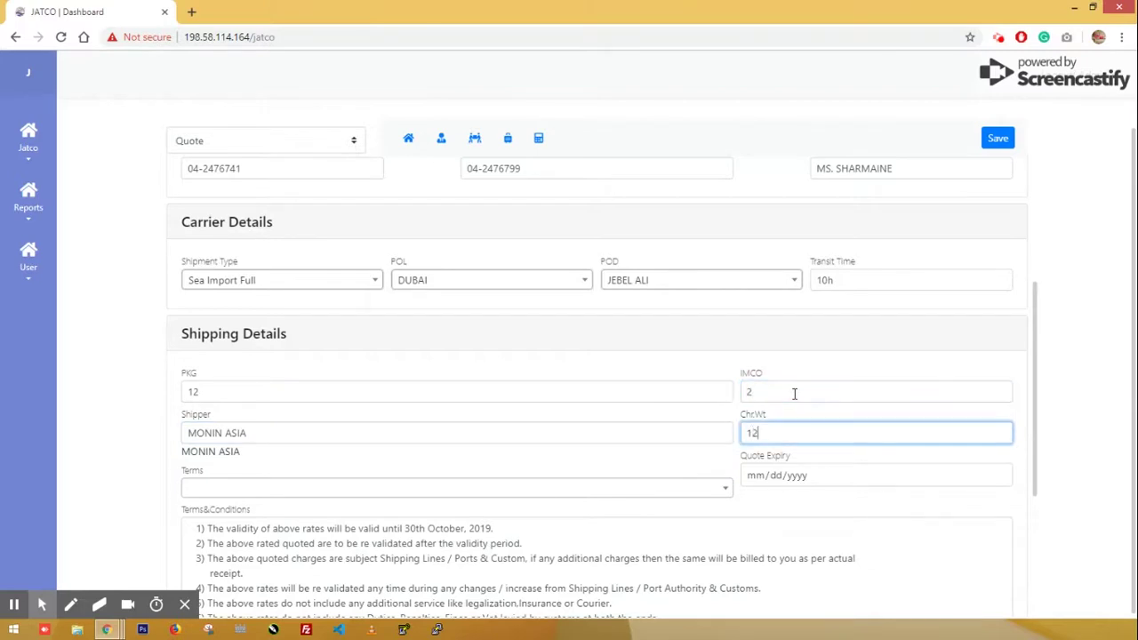
Set the quote's terms to DDP and its expiry date to 10/29/2019
{"action": "left_click", "coordinate": [658, 487]}
{"action": "left_click", "coordinate": [376, 452]}
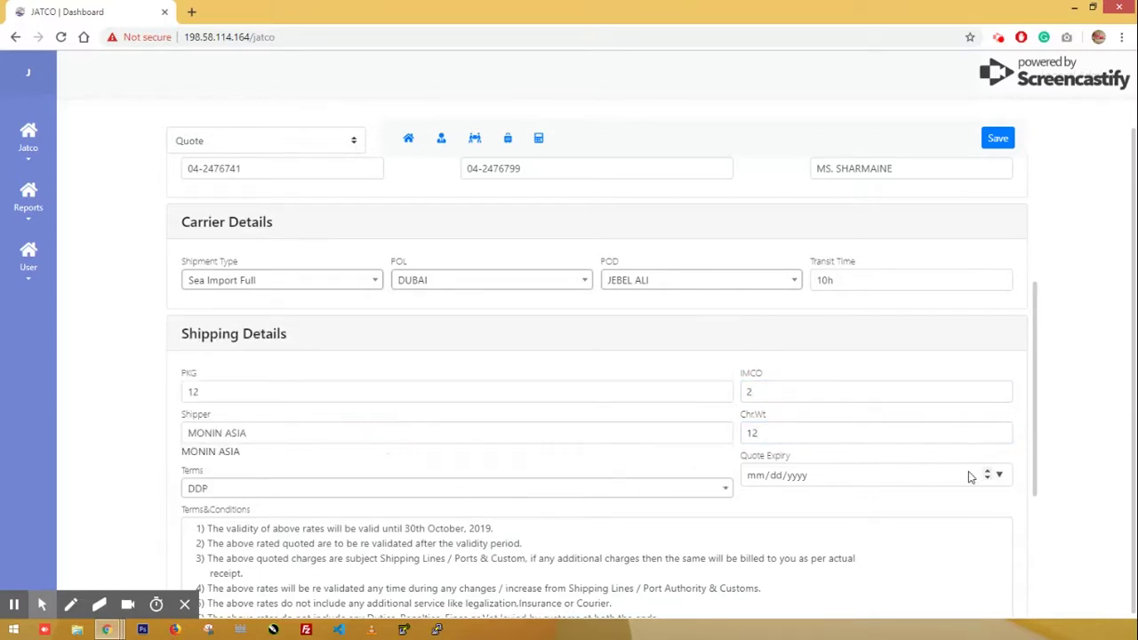
{"action": "left_click", "coordinate": [999, 475]}
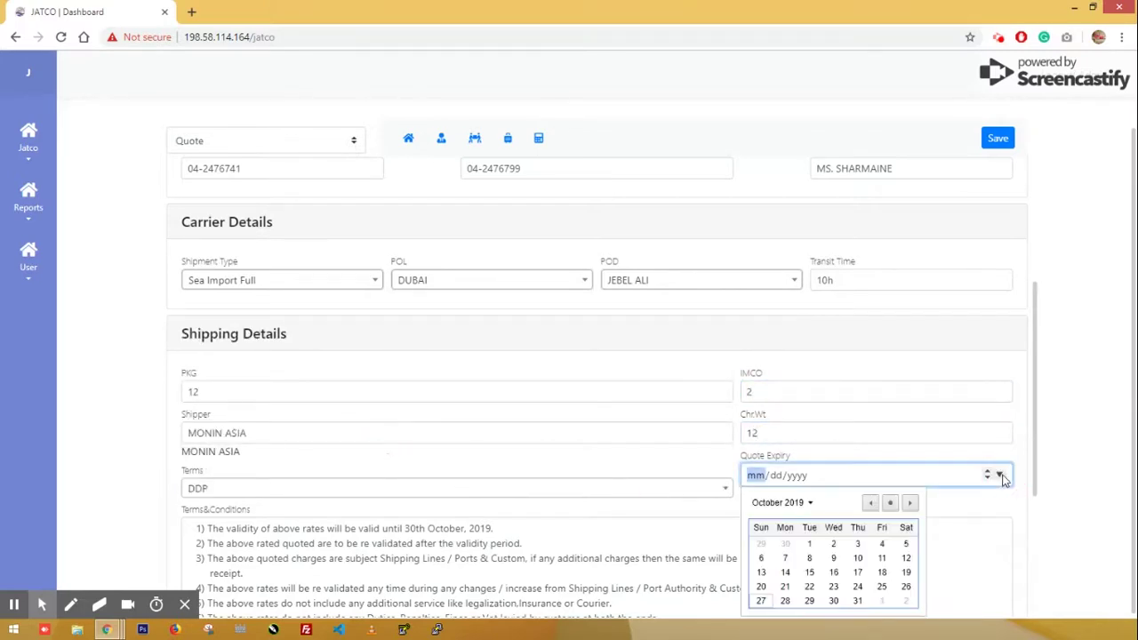
{"action": "left_click", "coordinate": [812, 600]}
{"action": "left_click", "coordinate": [790, 506]}
Fill the unit row below the terms and conditions with unit 2, VOL/WT unit KG, WT 2 and CBM 2
{"action": "scroll", "coordinate": [791, 497], "scroll_direction": "down", "scroll_amount": 2}
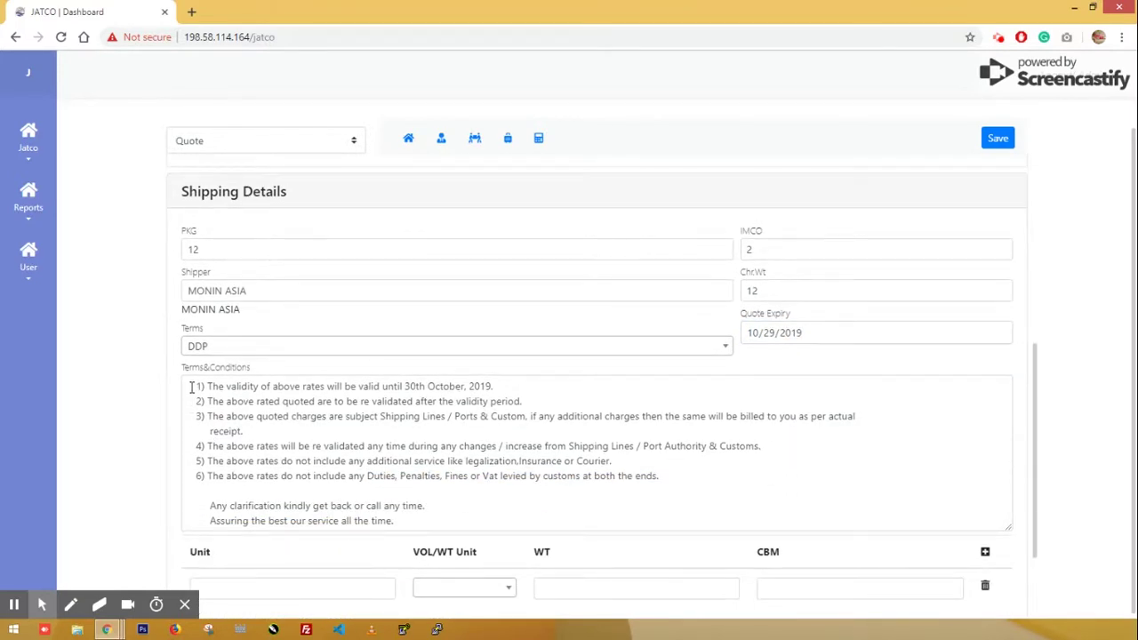
{"action": "scroll", "coordinate": [308, 531], "scroll_direction": "down", "scroll_amount": 1}
{"action": "left_click", "coordinate": [371, 518]}
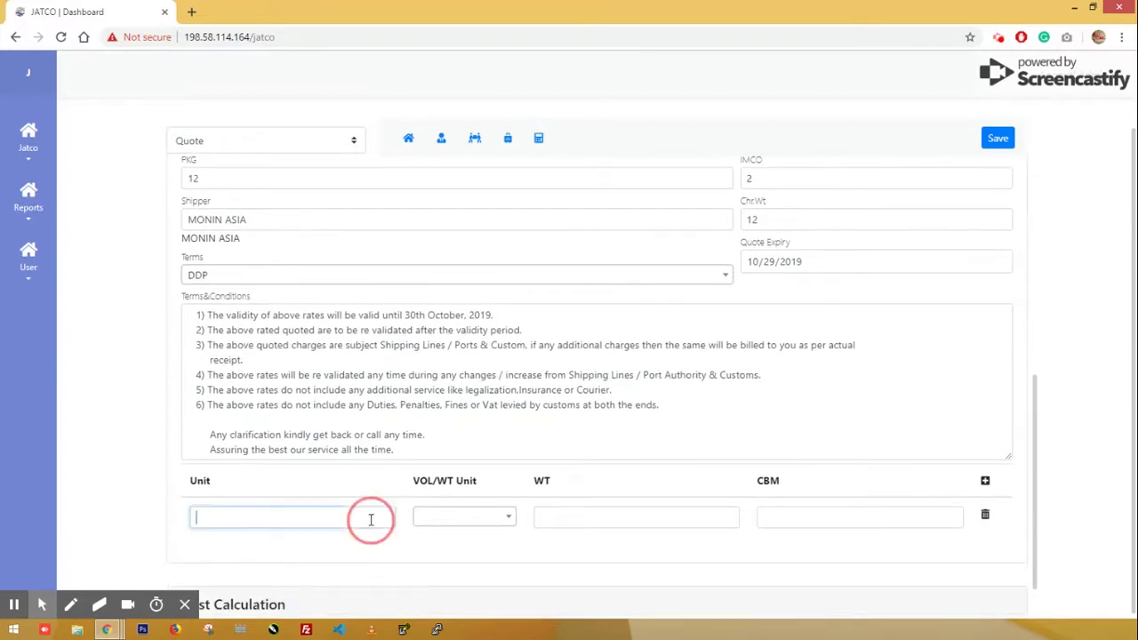
{"action": "type", "text": "2"}
{"action": "left_click", "coordinate": [475, 519]}
{"action": "scroll", "coordinate": [465, 463], "scroll_direction": "down", "scroll_amount": 2}
{"action": "left_click", "coordinate": [467, 495]}
{"action": "left_click", "coordinate": [630, 518]}
{"action": "type", "text": "2"}
{"action": "left_click", "coordinate": [797, 522]}
{"action": "type", "text": "2"}
Fill the first Cost Calculation row with FRIEGHT CHARGES, cost 2, quantity 2 and offer 4
{"action": "scroll", "coordinate": [755, 507], "scroll_direction": "down", "scroll_amount": 2}
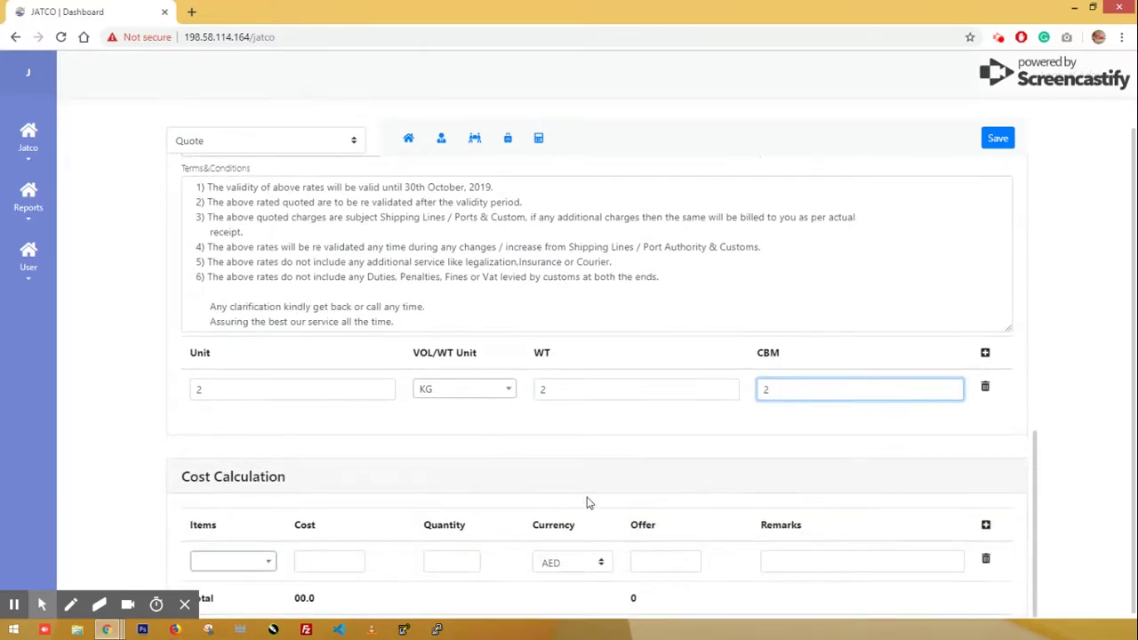
{"action": "left_click", "coordinate": [253, 562]}
{"action": "left_click", "coordinate": [233, 480]}
{"action": "left_click", "coordinate": [382, 560]}
{"action": "type", "text": "2"}
{"action": "scroll", "coordinate": [497, 554], "scroll_direction": "down", "scroll_amount": 1}
{"action": "left_click", "coordinate": [504, 532]}
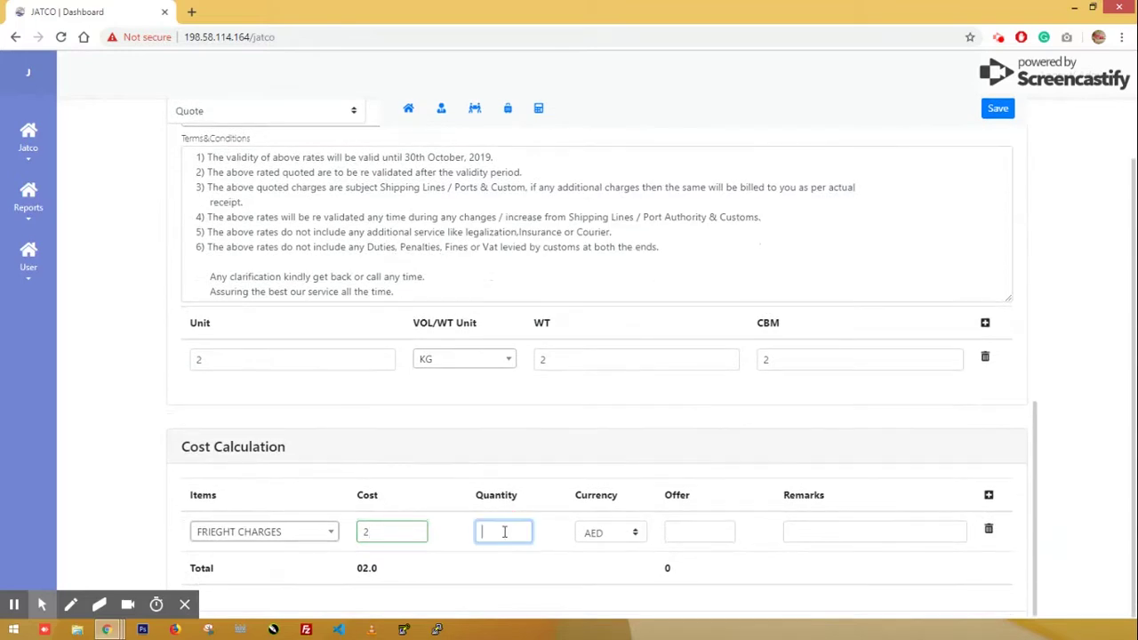
{"action": "left_click", "coordinate": [685, 531]}
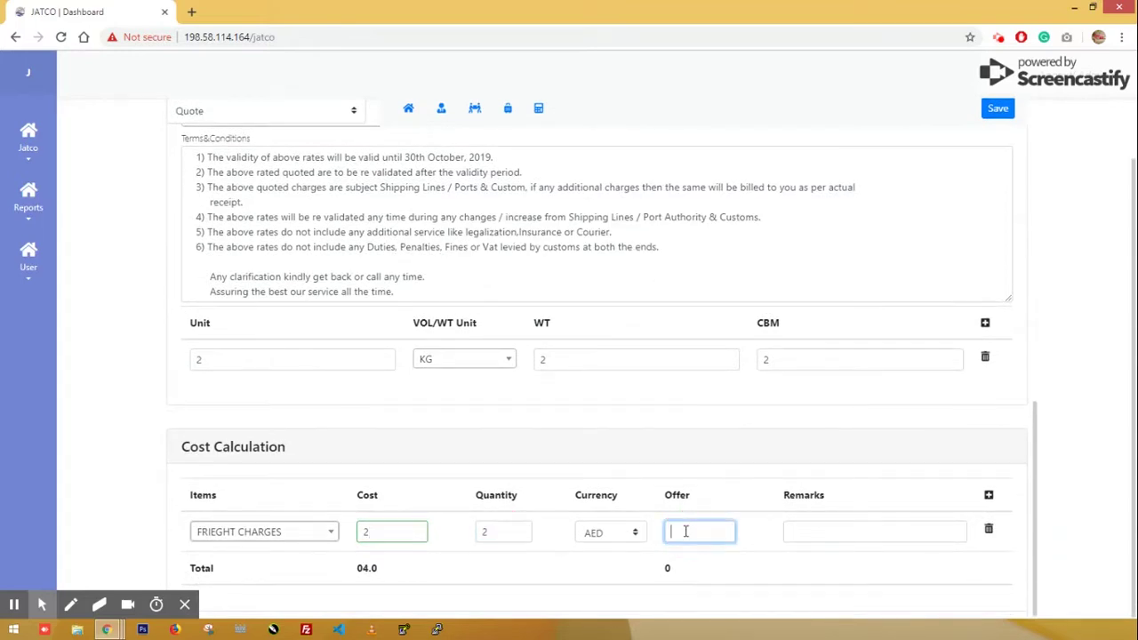
{"action": "type", "text": "4"}
{"action": "left_click", "coordinate": [749, 581]}
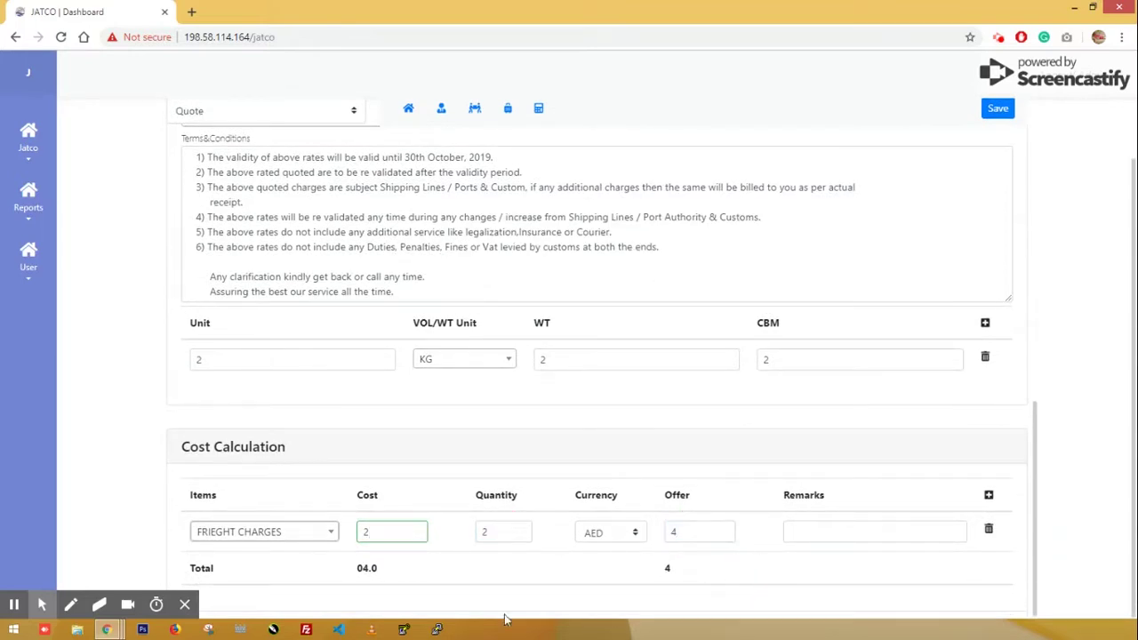
Add a second Cost Calculation row with FRIEGHT CHARGES, cost 2 and quantity 2
{"action": "left_click", "coordinate": [988, 495]}
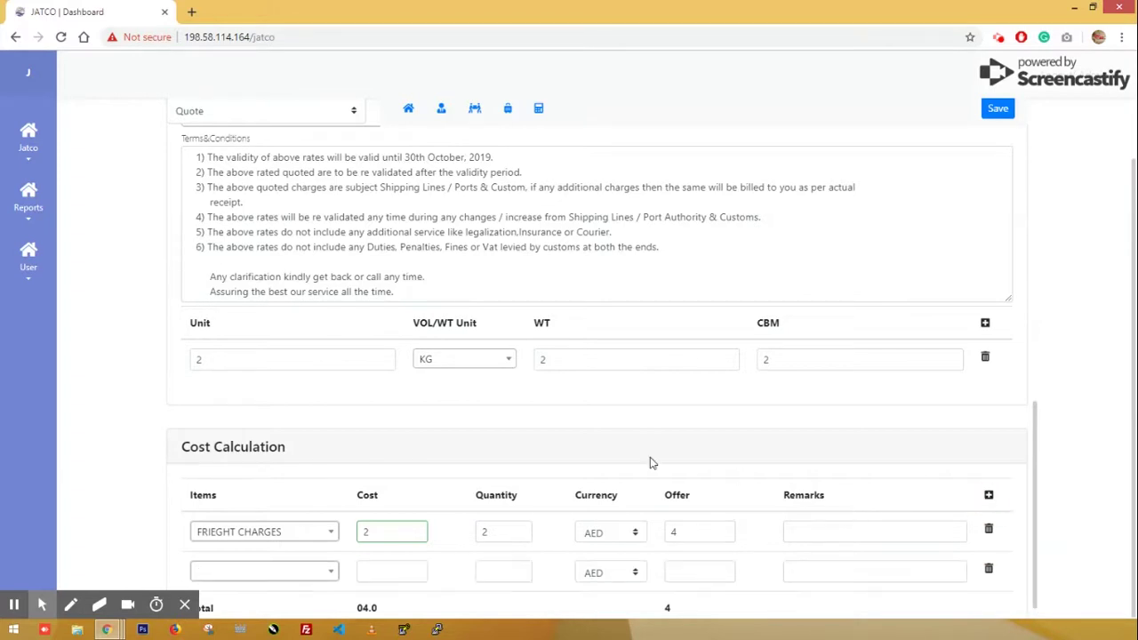
{"action": "scroll", "coordinate": [650, 457], "scroll_direction": "down", "scroll_amount": 1}
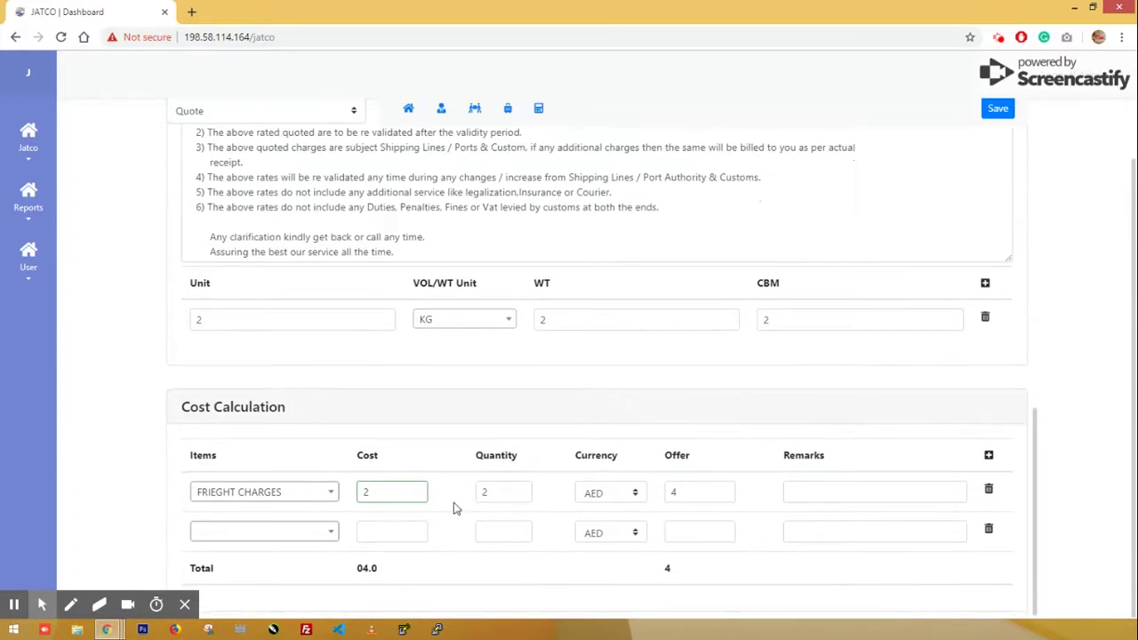
{"action": "left_click", "coordinate": [325, 537]}
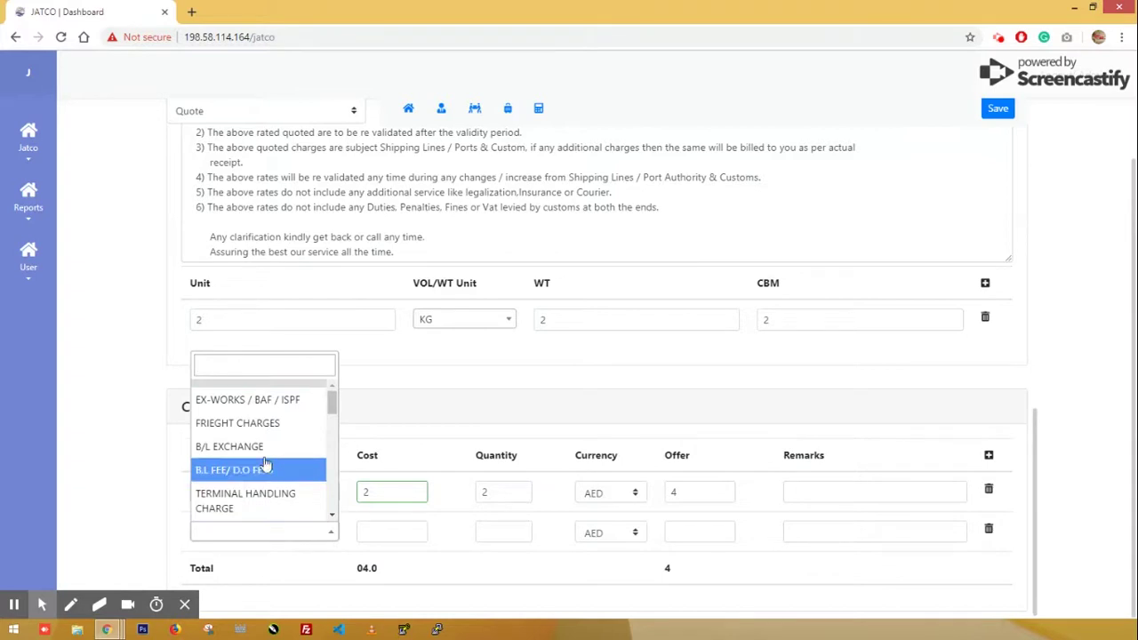
{"action": "left_click", "coordinate": [261, 428]}
{"action": "left_click", "coordinate": [402, 529]}
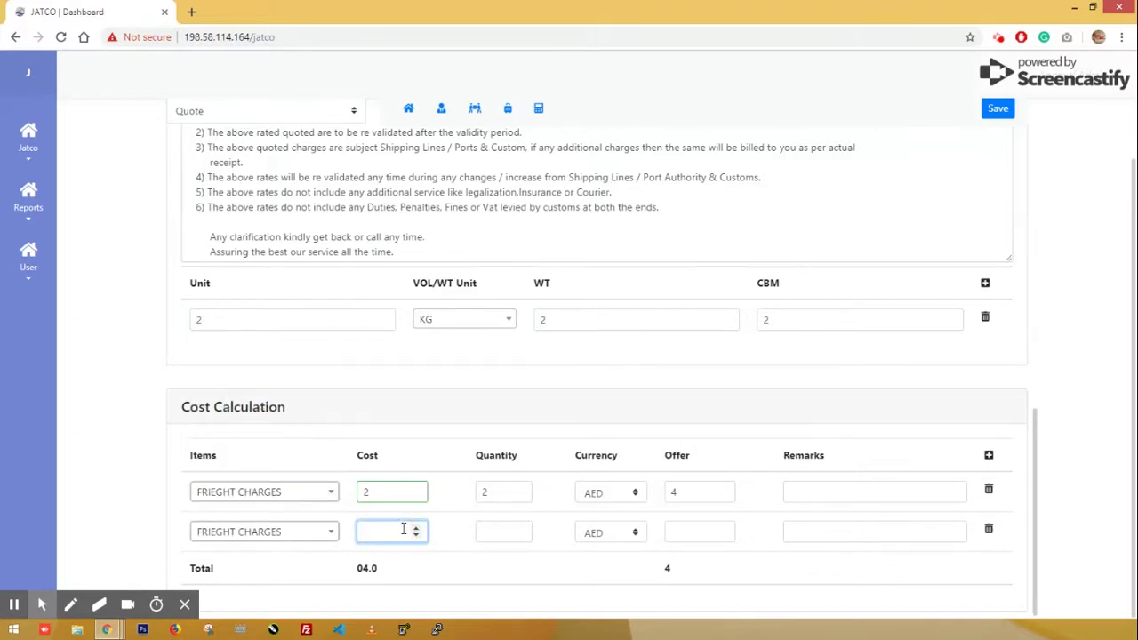
{"action": "type", "text": "2"}
{"action": "left_click", "coordinate": [497, 528]}
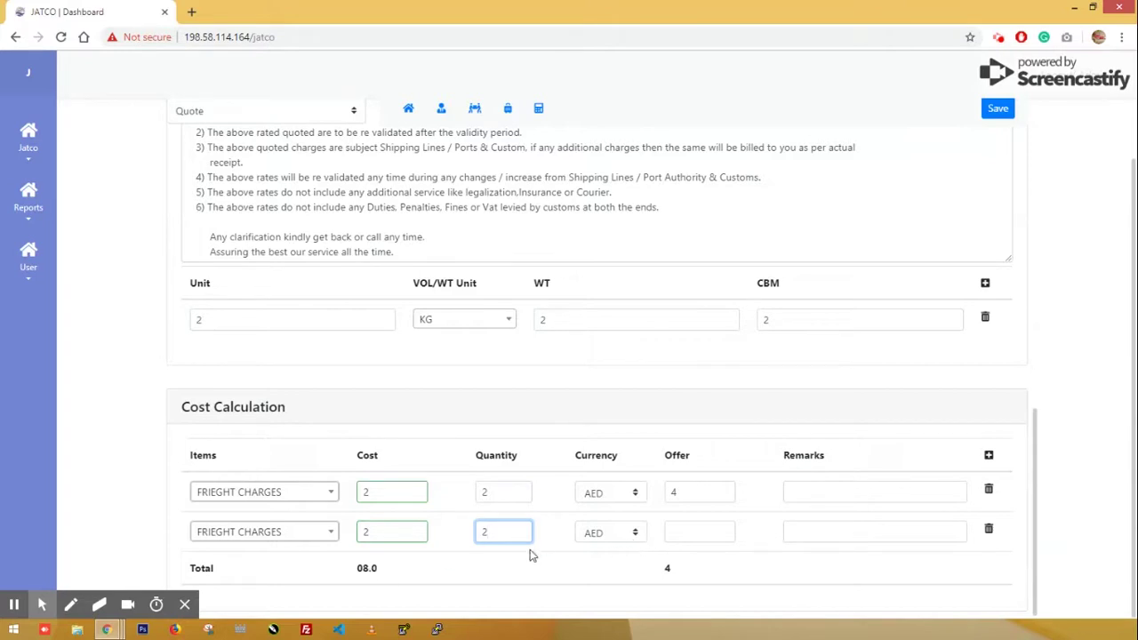
Set the second Cost Calculation row's currency to USD and its offer to 3
{"action": "left_click", "coordinate": [626, 533]}
{"action": "left_click", "coordinate": [608, 562]}
{"action": "double_click", "coordinate": [368, 568]}
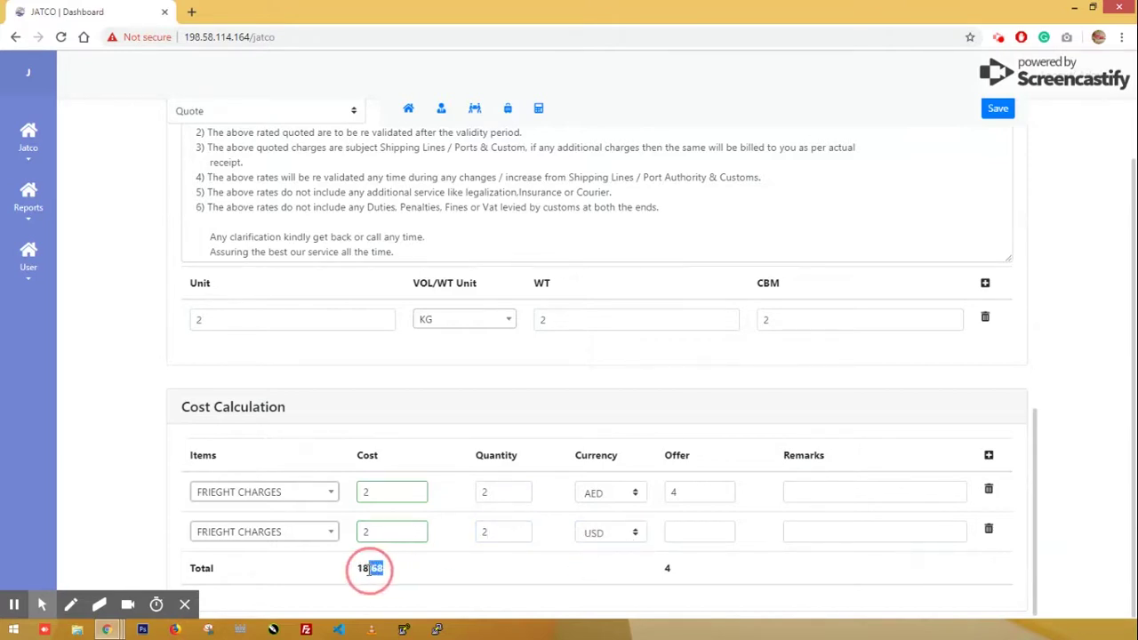
{"action": "left_click", "coordinate": [694, 531]}
{"action": "type", "text": "3"}
{"action": "left_click", "coordinate": [497, 580]}
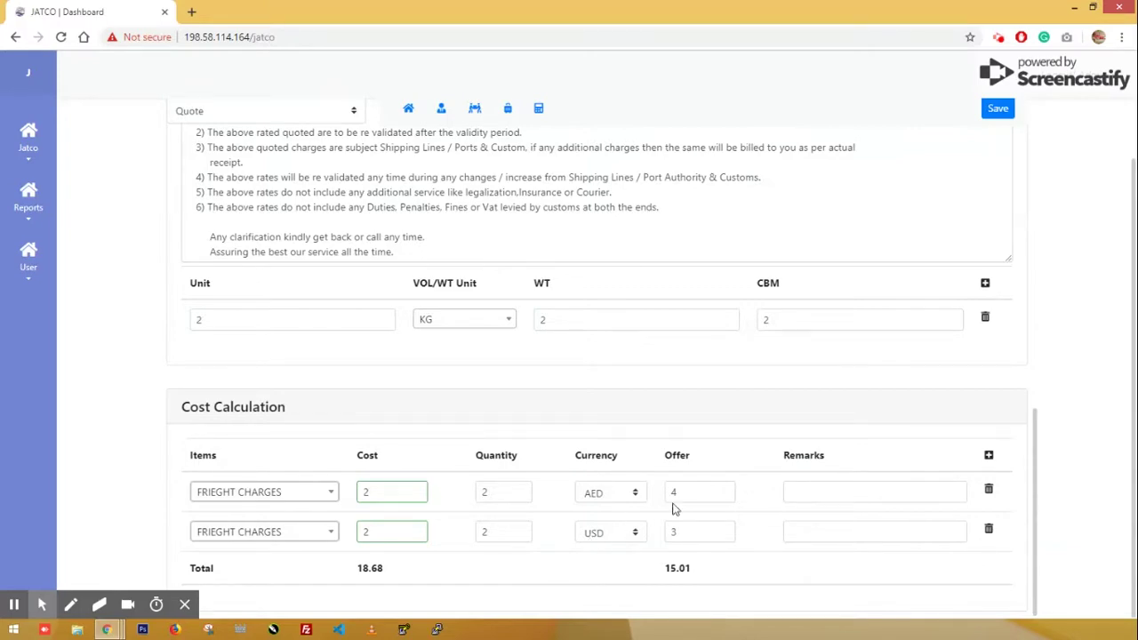
Save the new quote and check its generated quote number in the General Section
{"action": "scroll", "coordinate": [675, 506], "scroll_direction": "up", "scroll_amount": 8}
{"action": "scroll", "coordinate": [920, 164], "scroll_direction": "up", "scroll_amount": 2}
{"action": "left_click", "coordinate": [998, 141]}
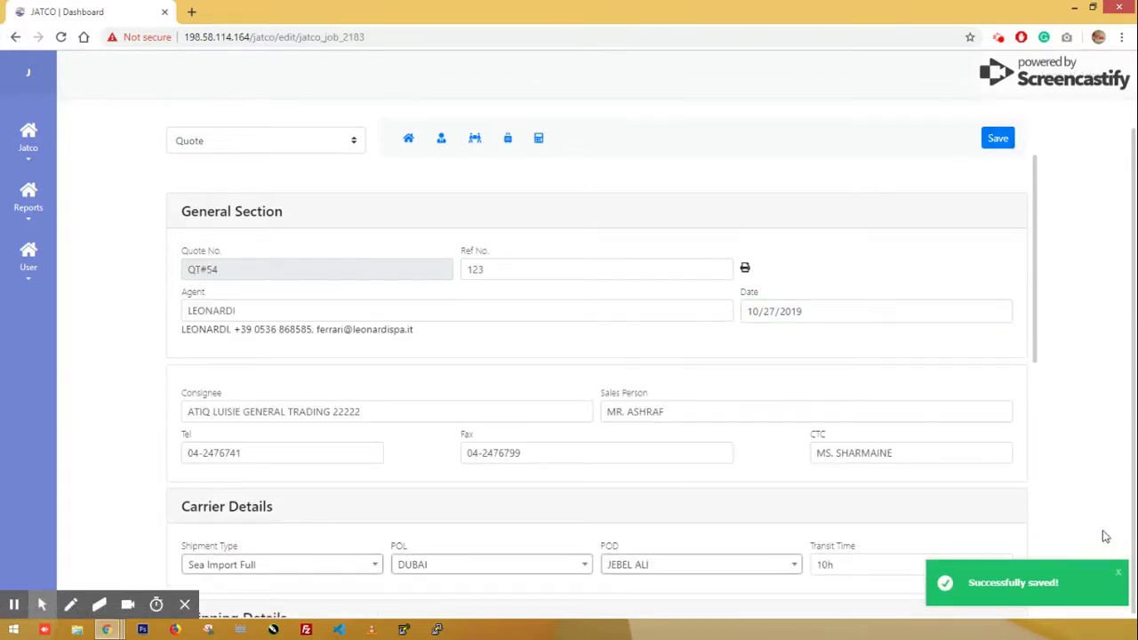
{"action": "triple_click", "coordinate": [196, 268]}
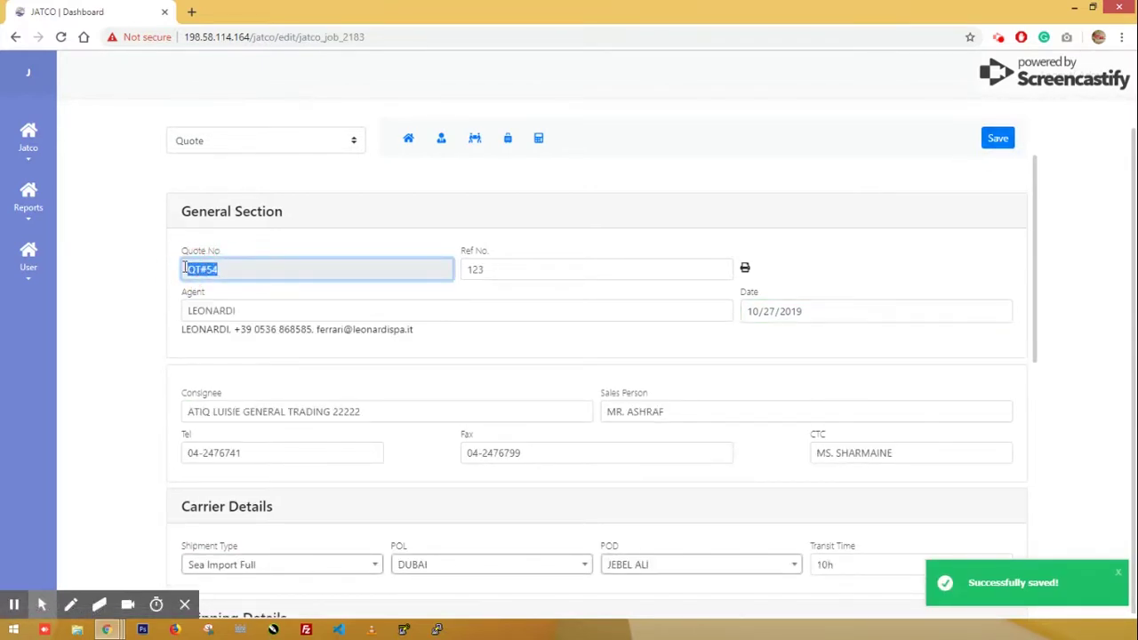
{"action": "left_click", "coordinate": [544, 247]}
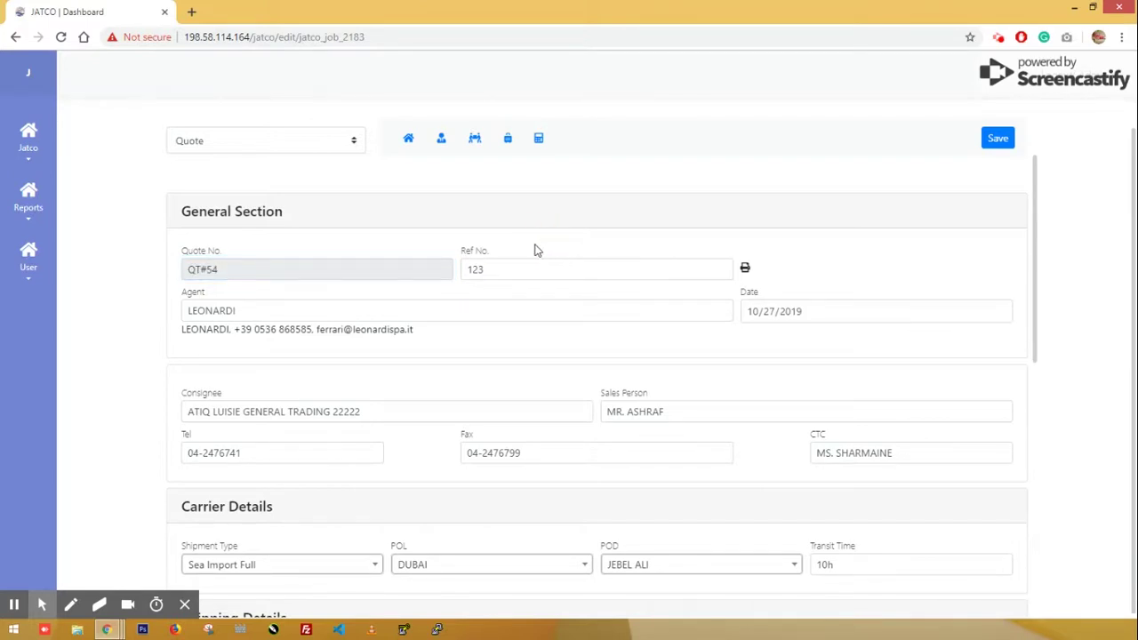
Download the quote notice as a PDF from the quote's print options and open it to review its contents
{"action": "left_click", "coordinate": [746, 269]}
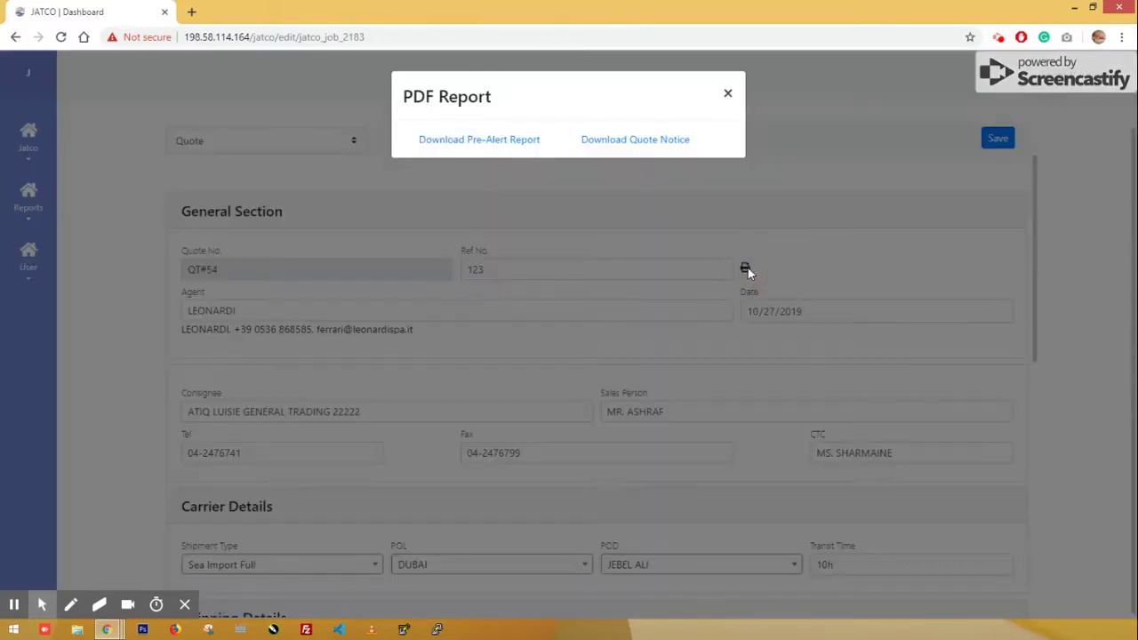
{"action": "left_click", "coordinate": [640, 144]}
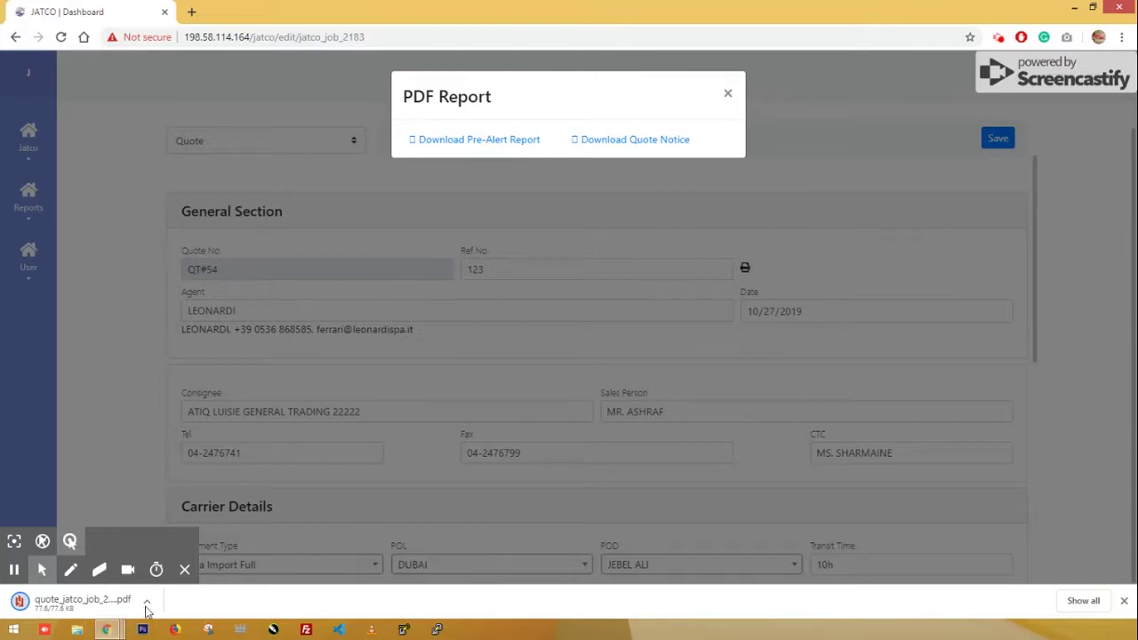
{"action": "left_click_drag", "start_coordinate": [94, 610], "coordinate": [187, 11]}
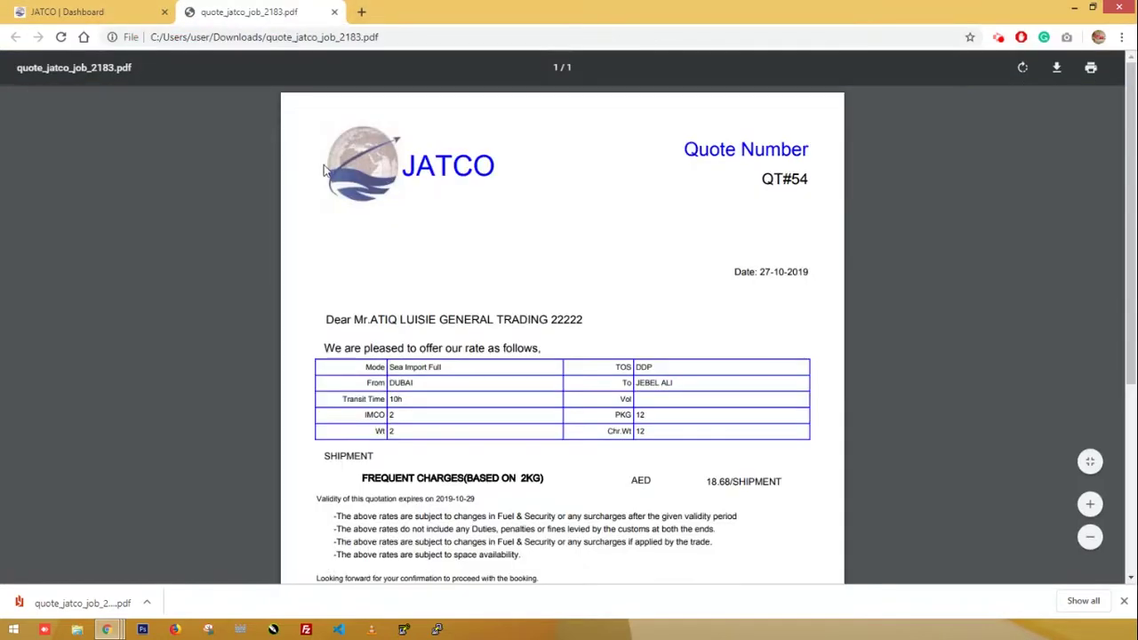
{"action": "scroll", "coordinate": [485, 335], "scroll_direction": "down", "scroll_amount": 2}
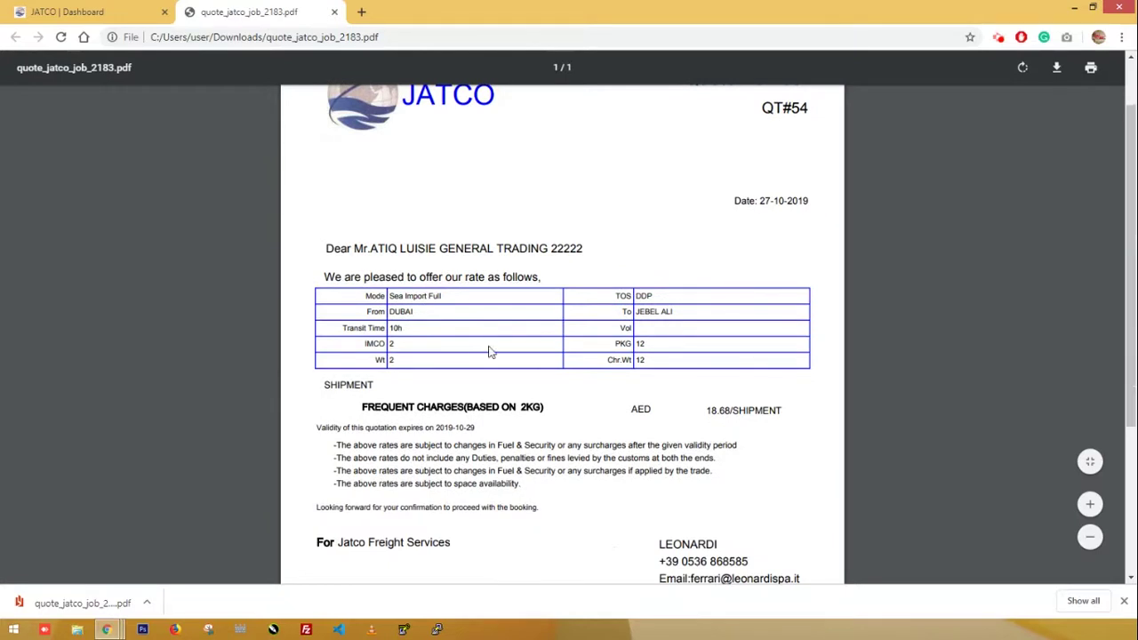
{"action": "scroll", "coordinate": [493, 356], "scroll_direction": "up", "scroll_amount": 2}
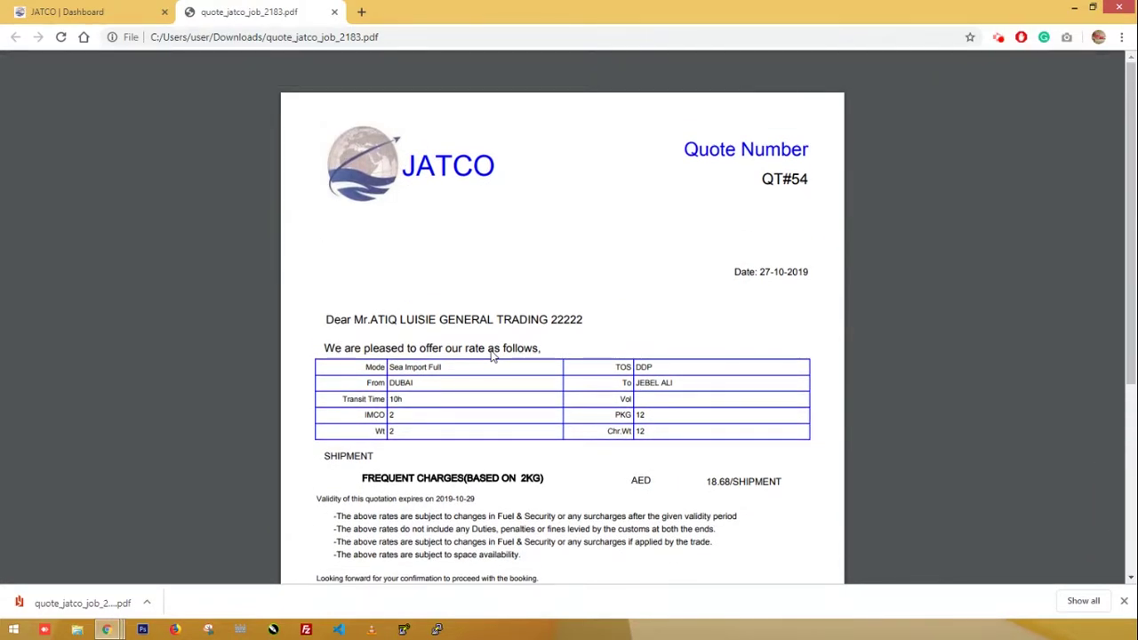
{"action": "scroll", "coordinate": [494, 355], "scroll_direction": "down", "scroll_amount": 3}
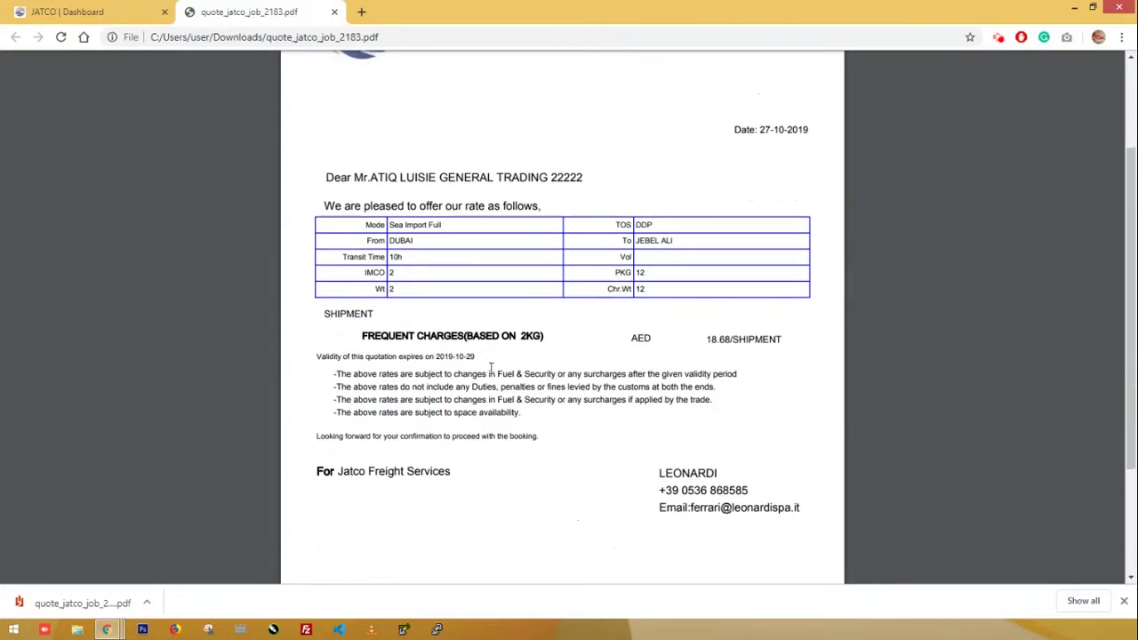
{"action": "scroll", "coordinate": [490, 373], "scroll_direction": "down", "scroll_amount": 2}
{"action": "scroll", "coordinate": [490, 380], "scroll_direction": "down", "scroll_amount": 2}
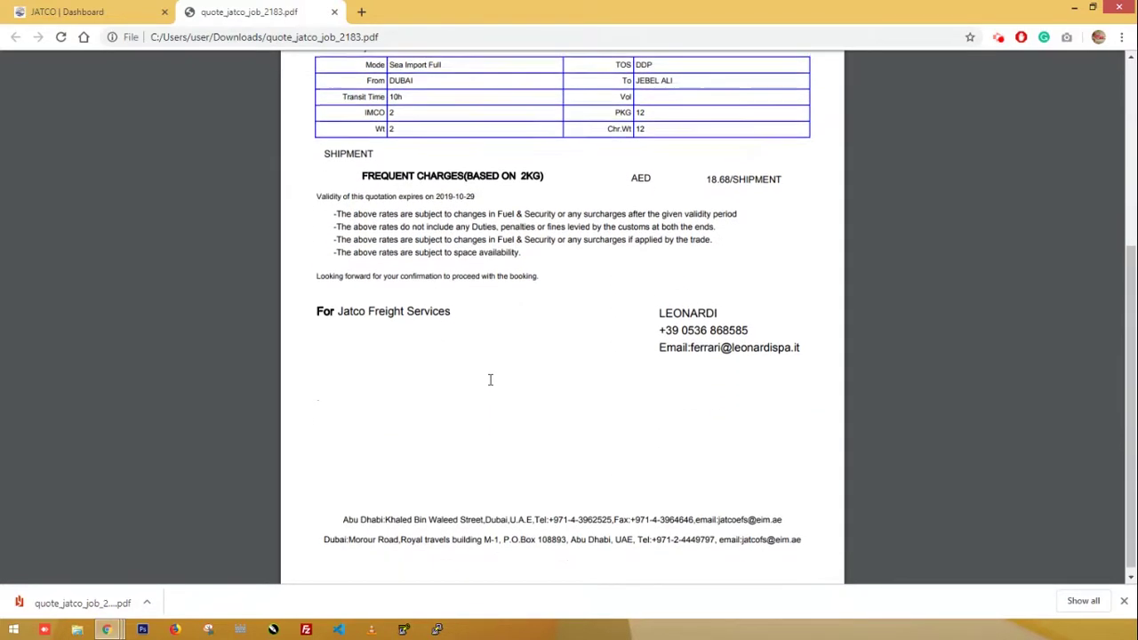
{"action": "scroll", "coordinate": [490, 379], "scroll_direction": "up", "scroll_amount": 6}
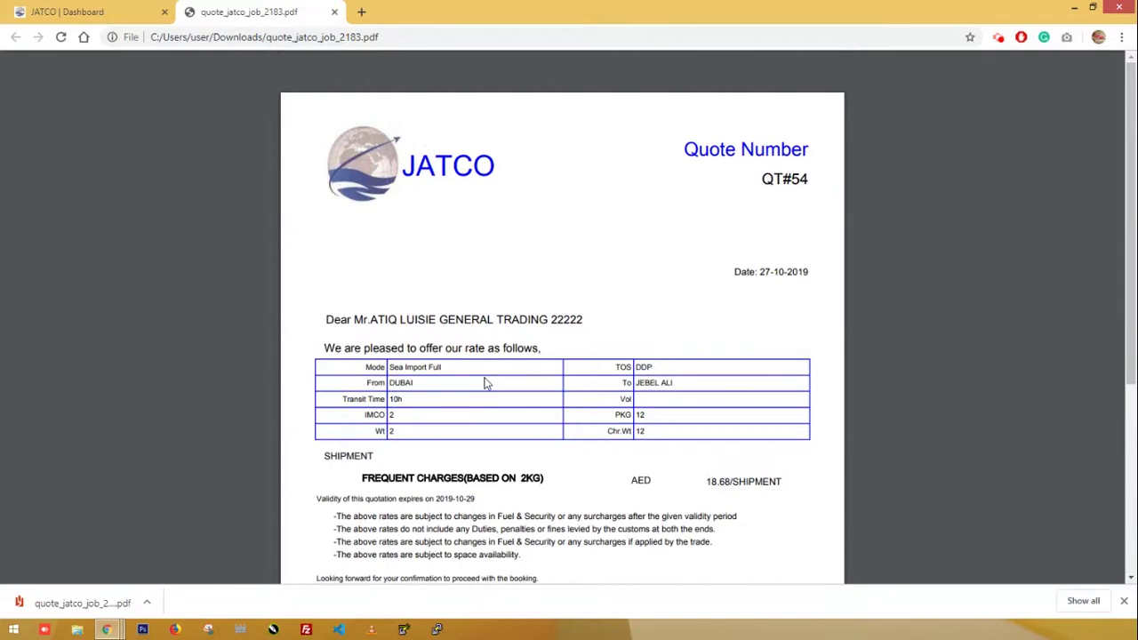
Return to the JATCO dashboard and reopen the saved quote from the jobs list
{"action": "left_click", "coordinate": [103, 12]}
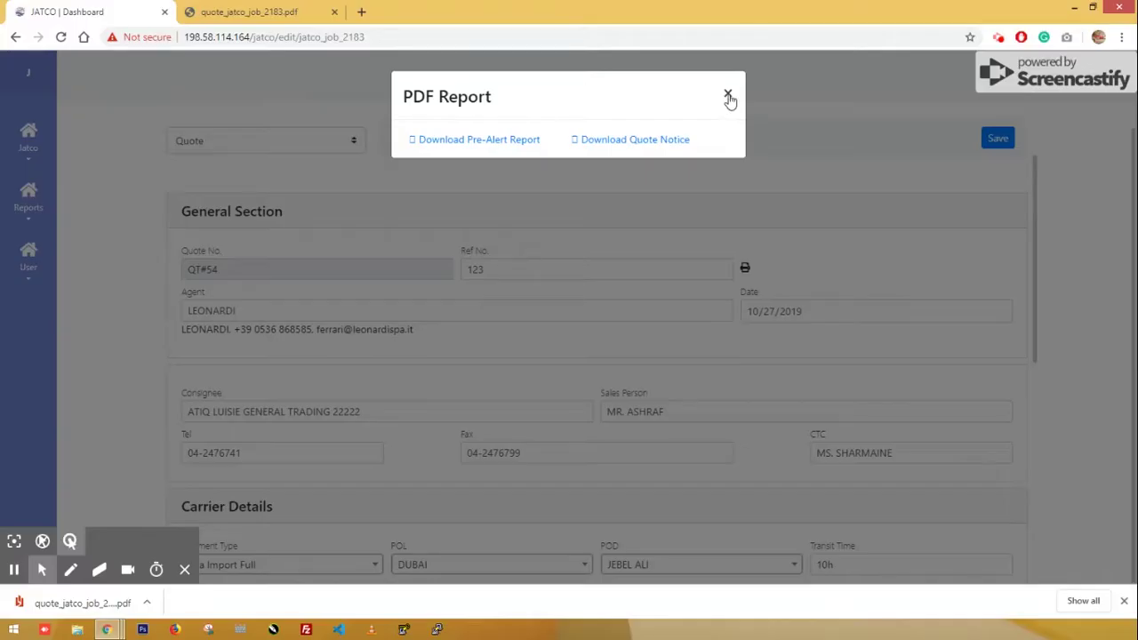
{"action": "left_click", "coordinate": [727, 94]}
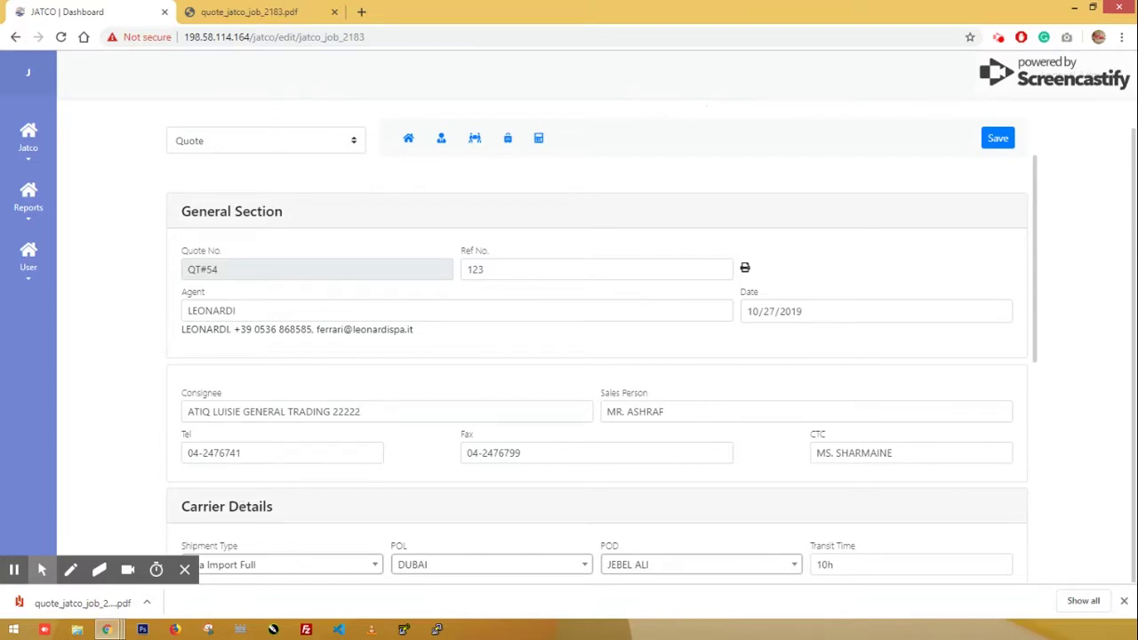
{"action": "left_click", "coordinate": [28, 143]}
{"action": "left_click", "coordinate": [29, 181]}
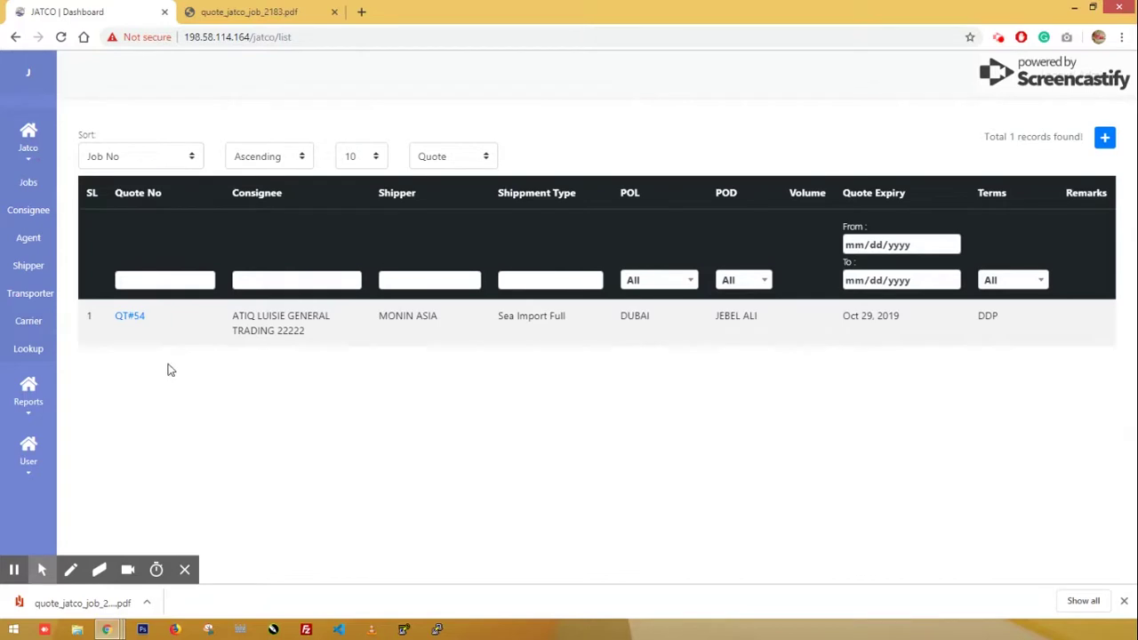
{"action": "left_click", "coordinate": [129, 317]}
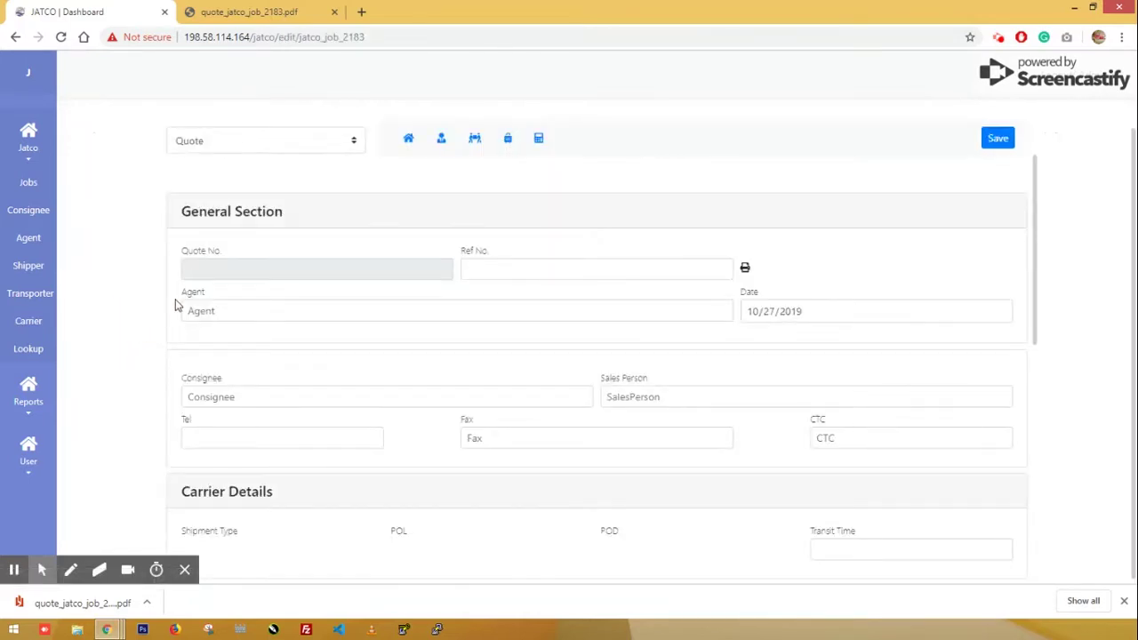
Change the quote to a Booking with status Booked and save it
{"action": "left_click", "coordinate": [351, 141]}
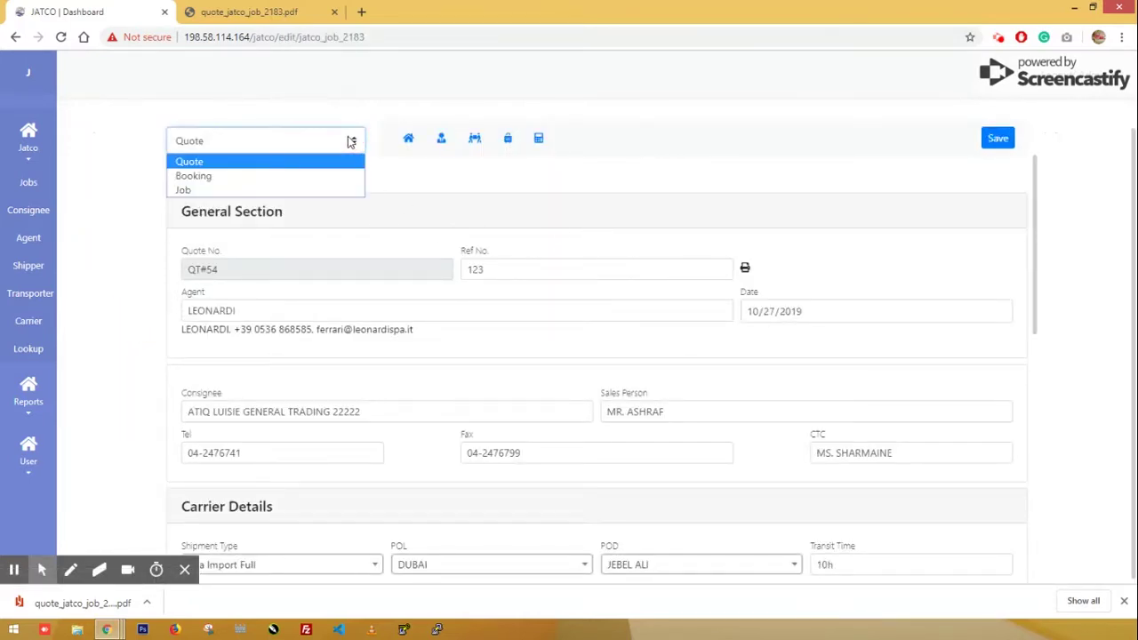
{"action": "left_click", "coordinate": [312, 177]}
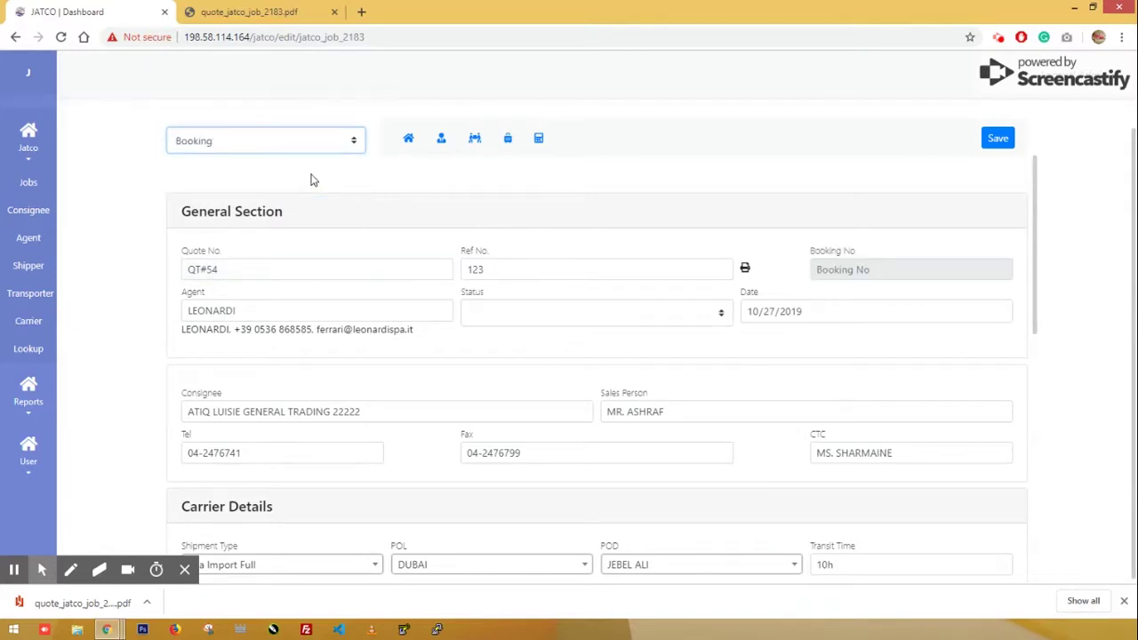
{"action": "left_click", "coordinate": [680, 315]}
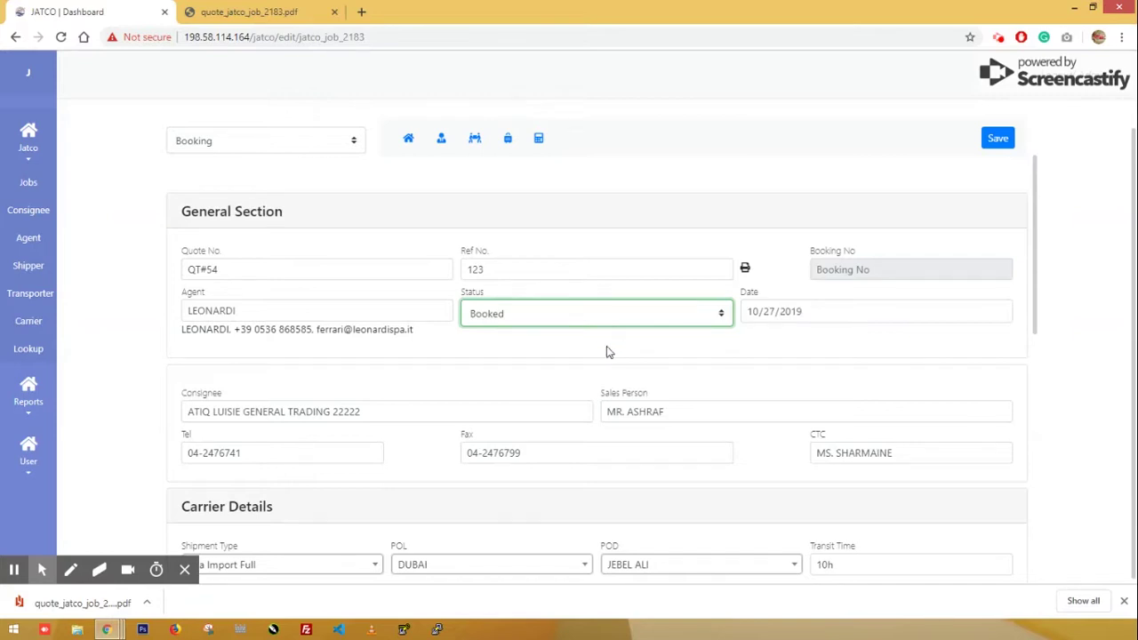
{"action": "scroll", "coordinate": [608, 352], "scroll_direction": "down", "scroll_amount": 5}
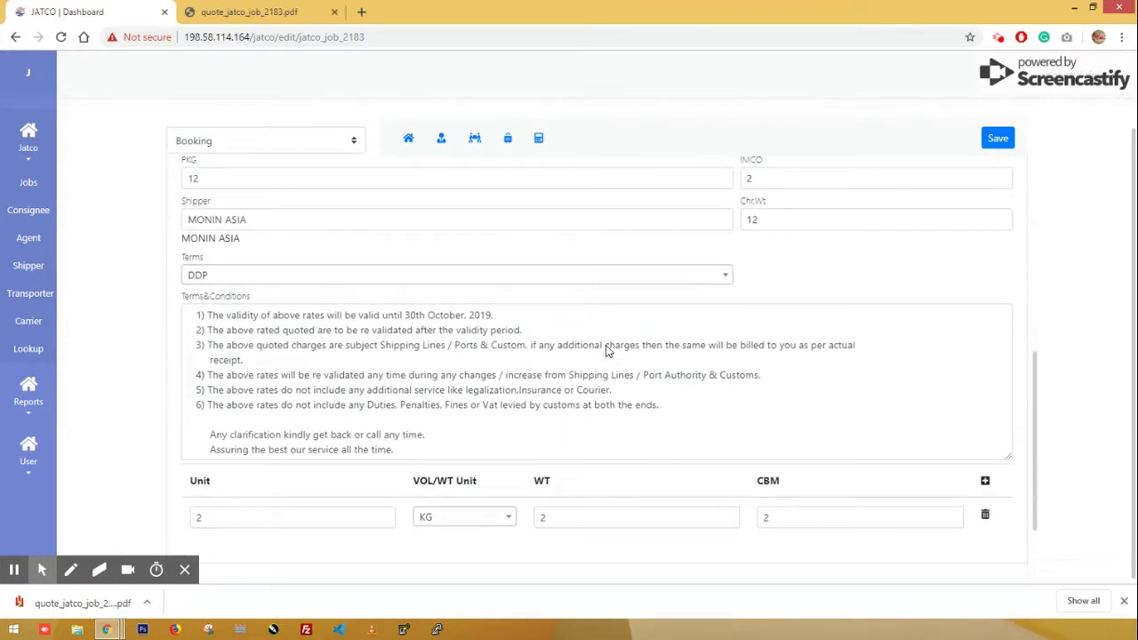
{"action": "scroll", "coordinate": [608, 352], "scroll_direction": "down", "scroll_amount": 3}
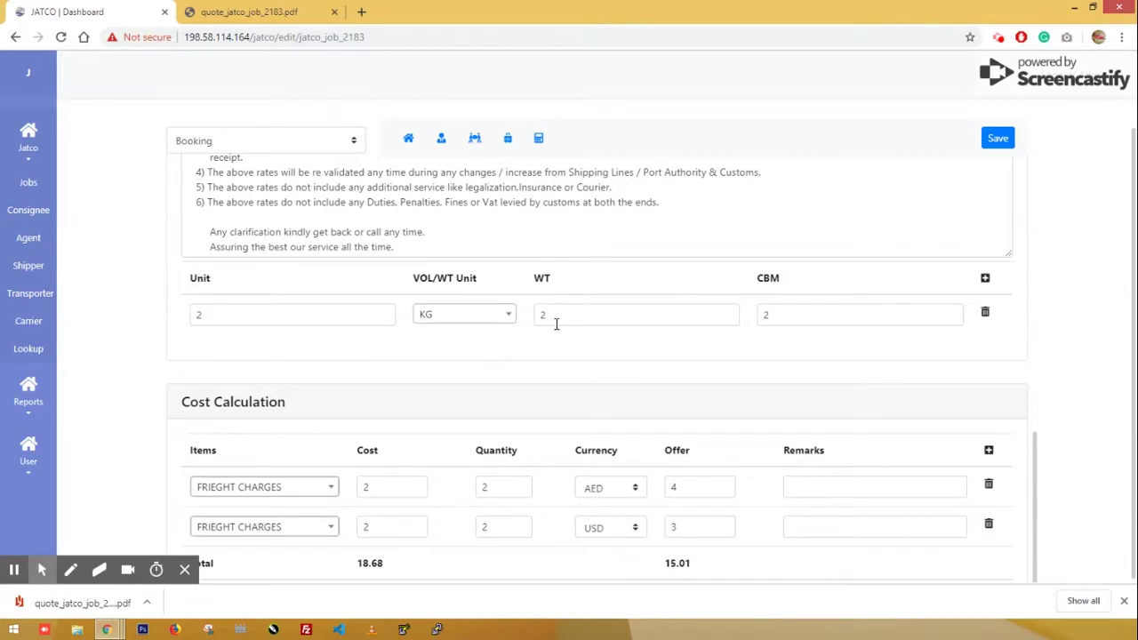
{"action": "scroll", "coordinate": [556, 324], "scroll_direction": "up", "scroll_amount": 8}
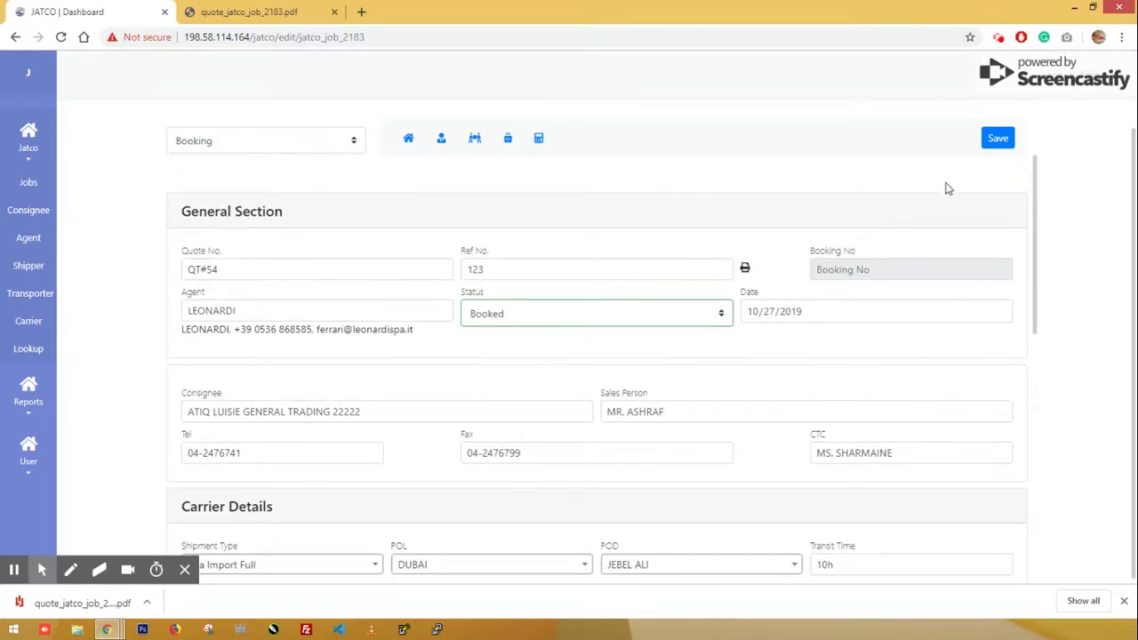
{"action": "left_click", "coordinate": [994, 140]}
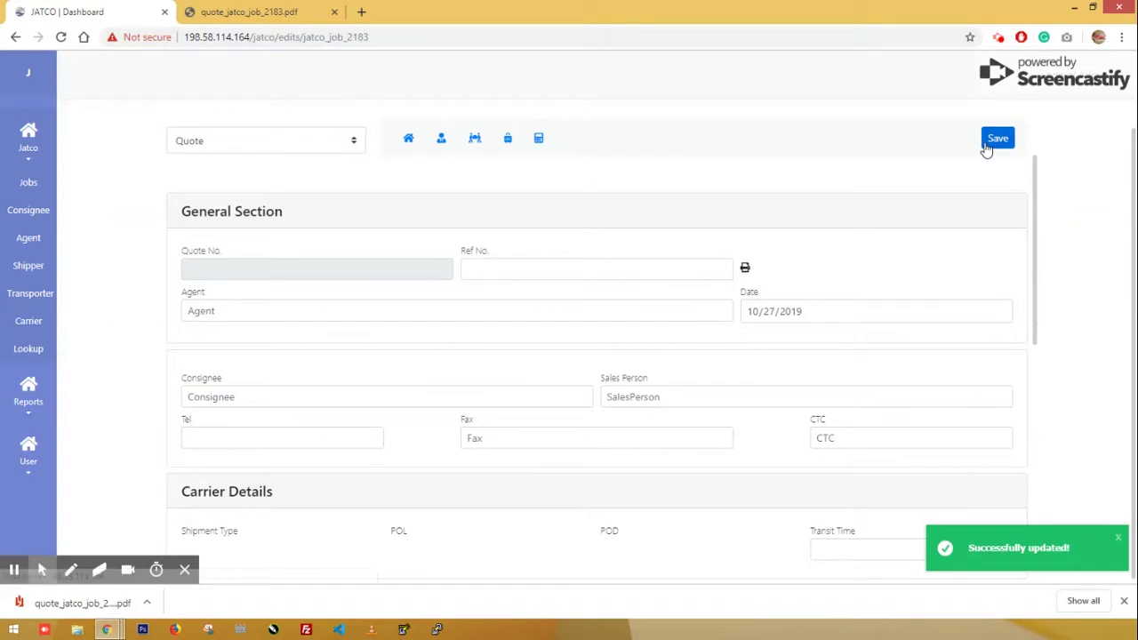
{"action": "left_click_drag", "start_coordinate": [862, 269], "coordinate": [811, 272]}
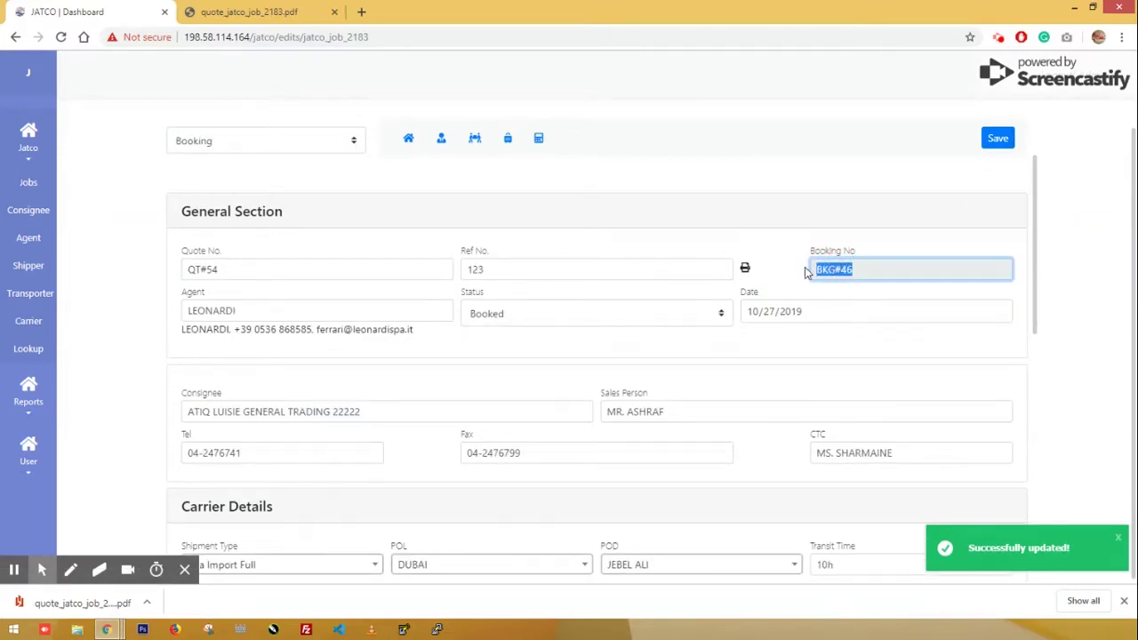
Filter the jobs list to Booking records and open the newly saved booking
{"action": "left_click", "coordinate": [47, 189]}
{"action": "left_click_drag", "start_coordinate": [540, 318], "coordinate": [655, 326]}
{"action": "left_click", "coordinate": [463, 158]}
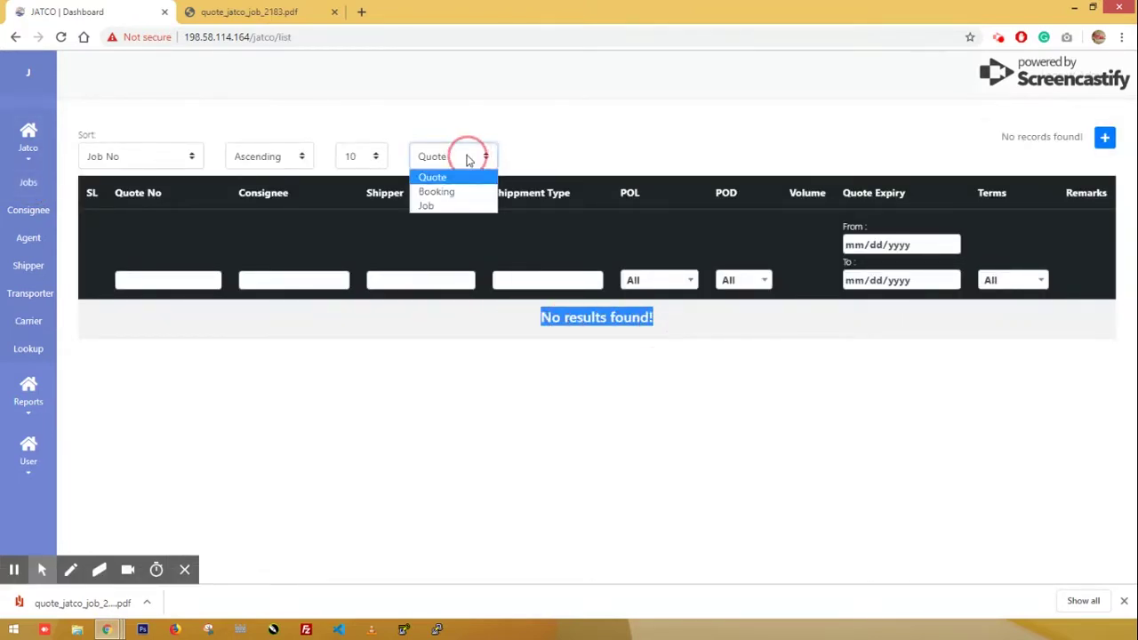
{"action": "left_click", "coordinate": [472, 193]}
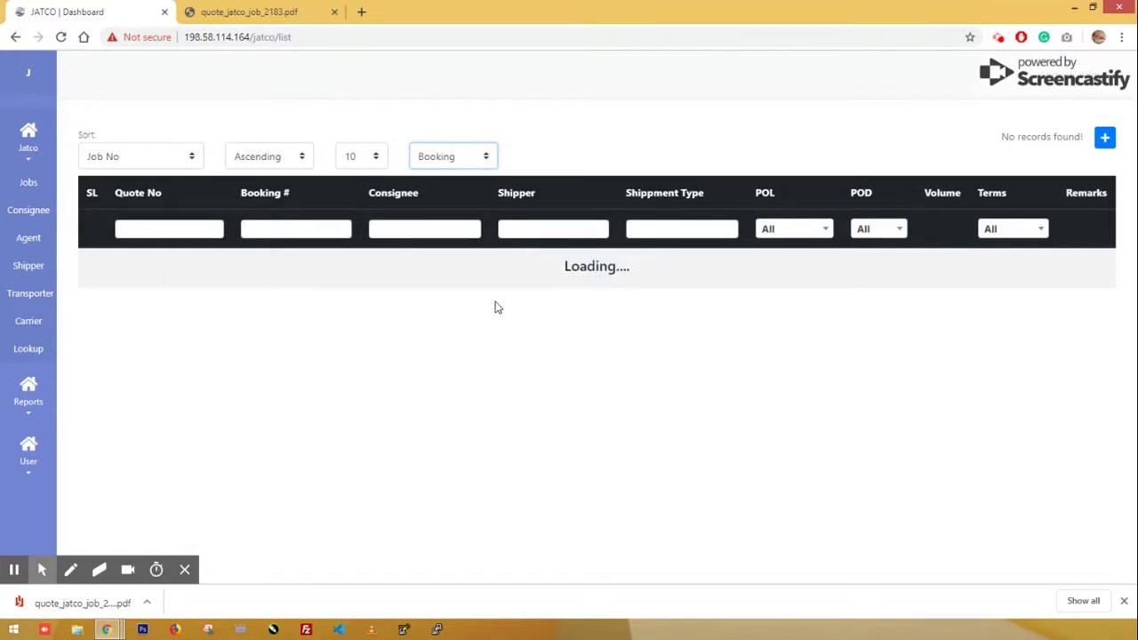
{"action": "left_click_drag", "start_coordinate": [158, 266], "coordinate": [113, 267]}
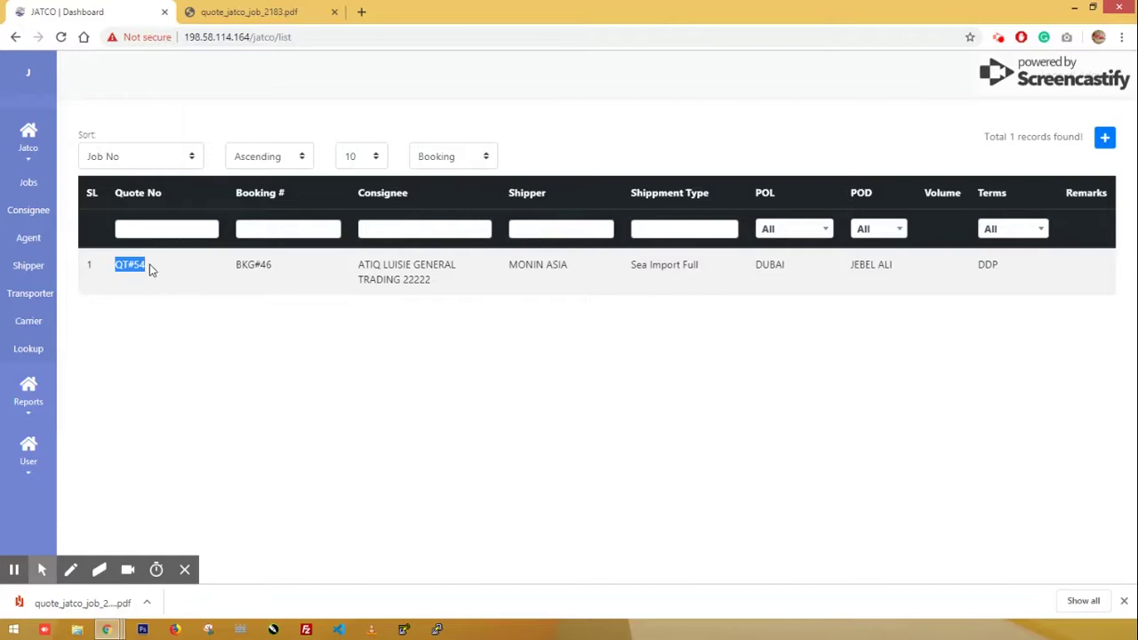
{"action": "left_click_drag", "start_coordinate": [271, 269], "coordinate": [238, 264]}
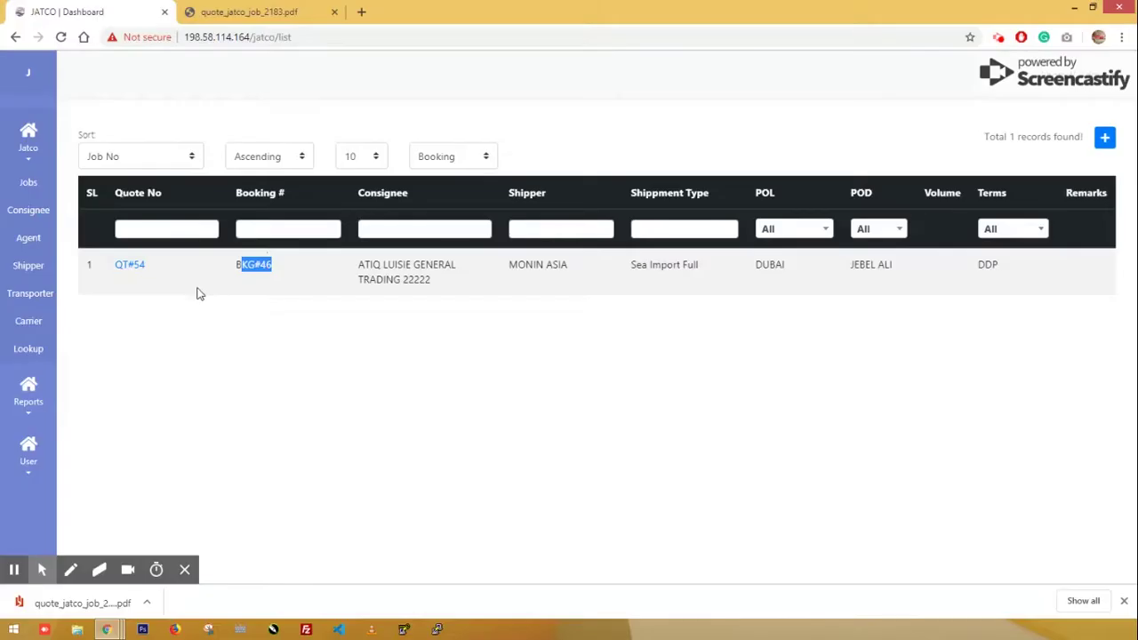
{"action": "left_click", "coordinate": [202, 318]}
{"action": "left_click", "coordinate": [132, 268]}
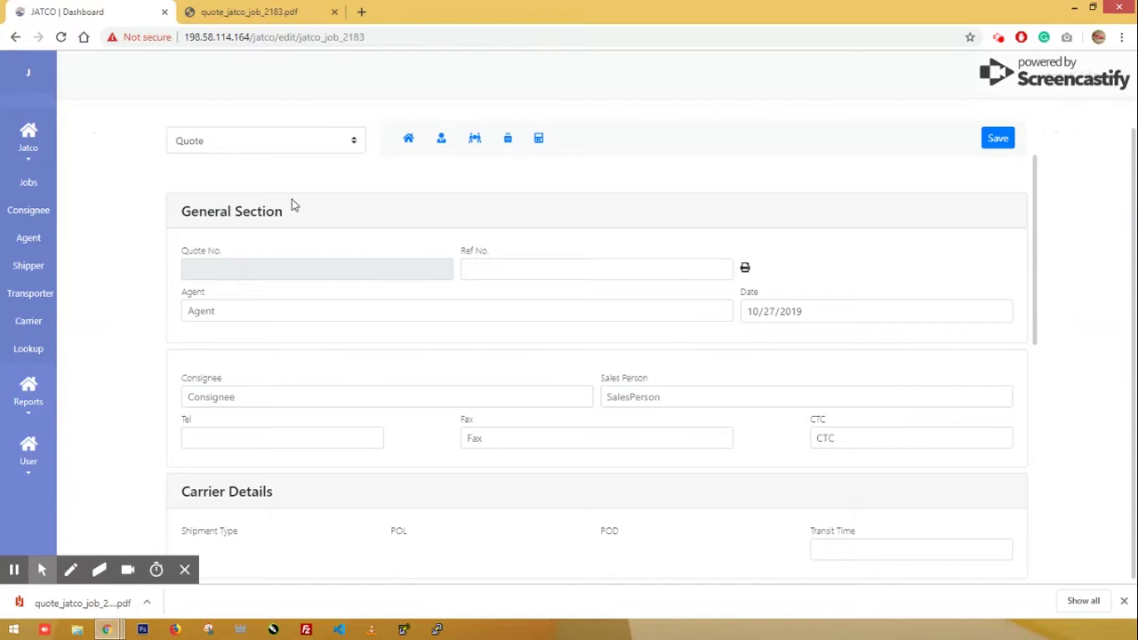
Try to save the booking as a Job while its booking status is still booked
{"action": "left_click", "coordinate": [351, 140]}
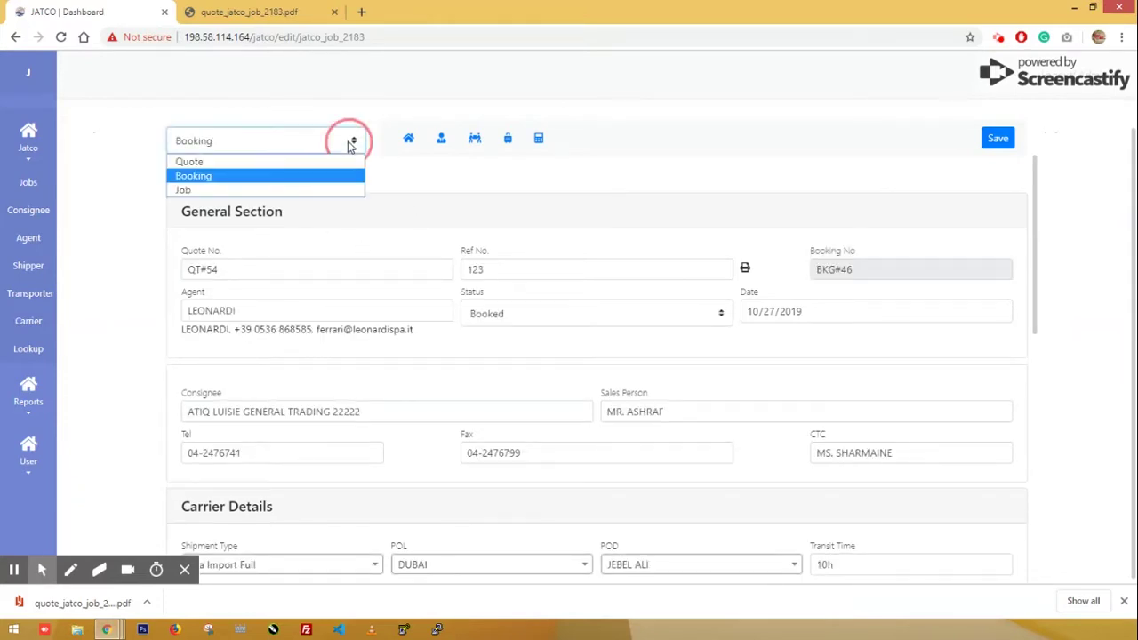
{"action": "left_click", "coordinate": [308, 190]}
{"action": "left_click_drag", "start_coordinate": [520, 176], "coordinate": [171, 177]}
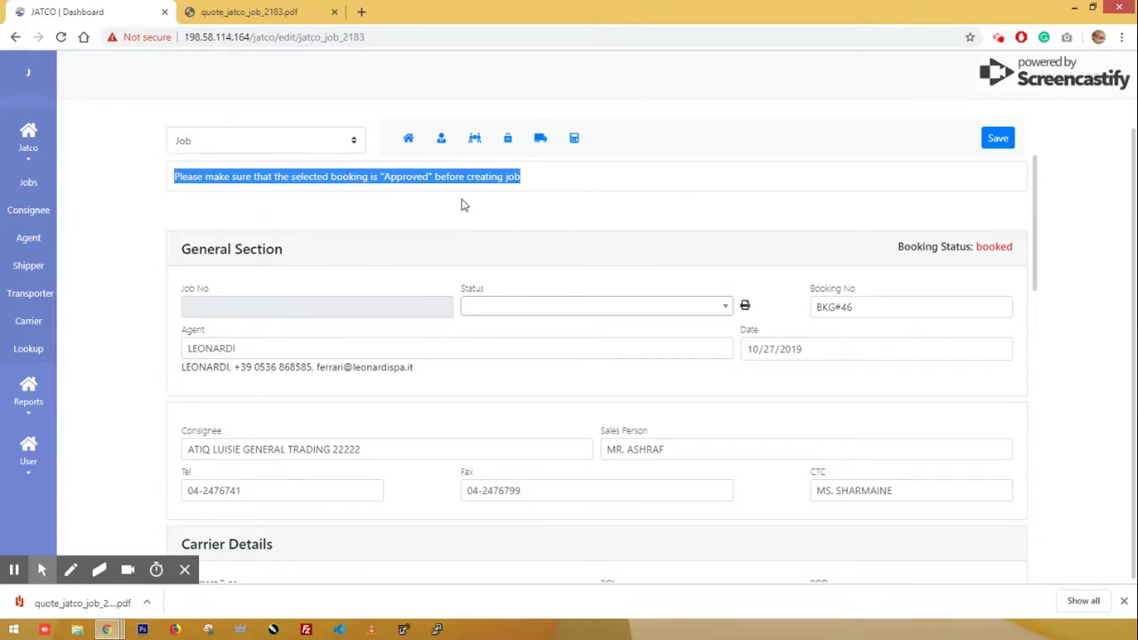
{"action": "left_click_drag", "start_coordinate": [894, 248], "coordinate": [1014, 249]}
{"action": "left_click", "coordinate": [1014, 249]}
{"action": "triple_click", "coordinate": [1012, 247]}
{"action": "left_click", "coordinate": [1013, 249]}
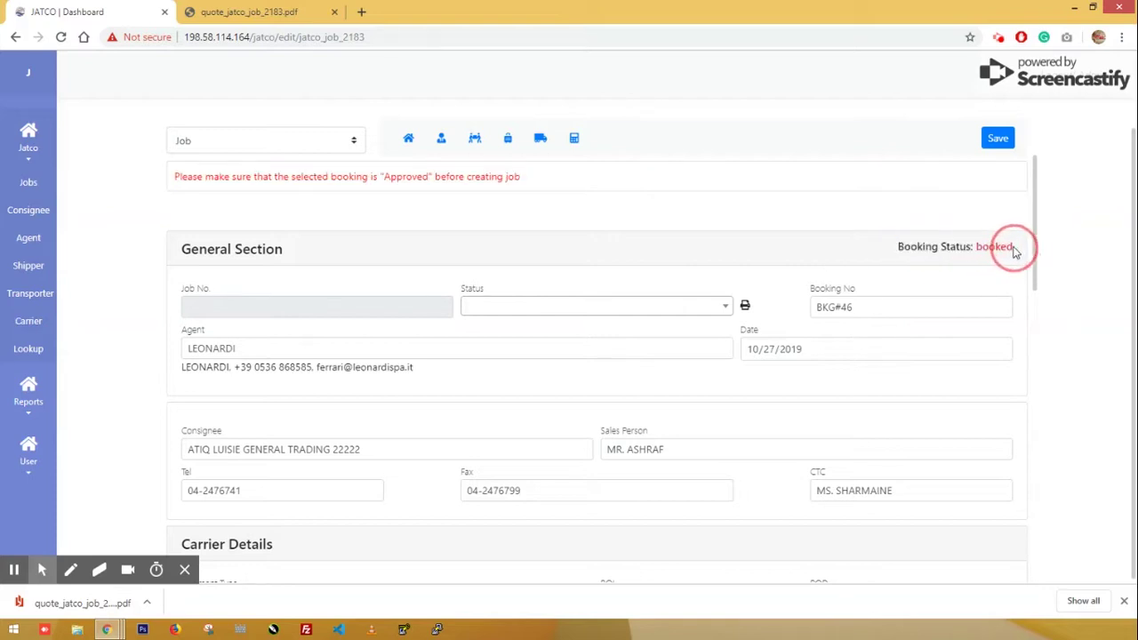
{"action": "triple_click", "coordinate": [1011, 248]}
{"action": "left_click", "coordinate": [838, 253]}
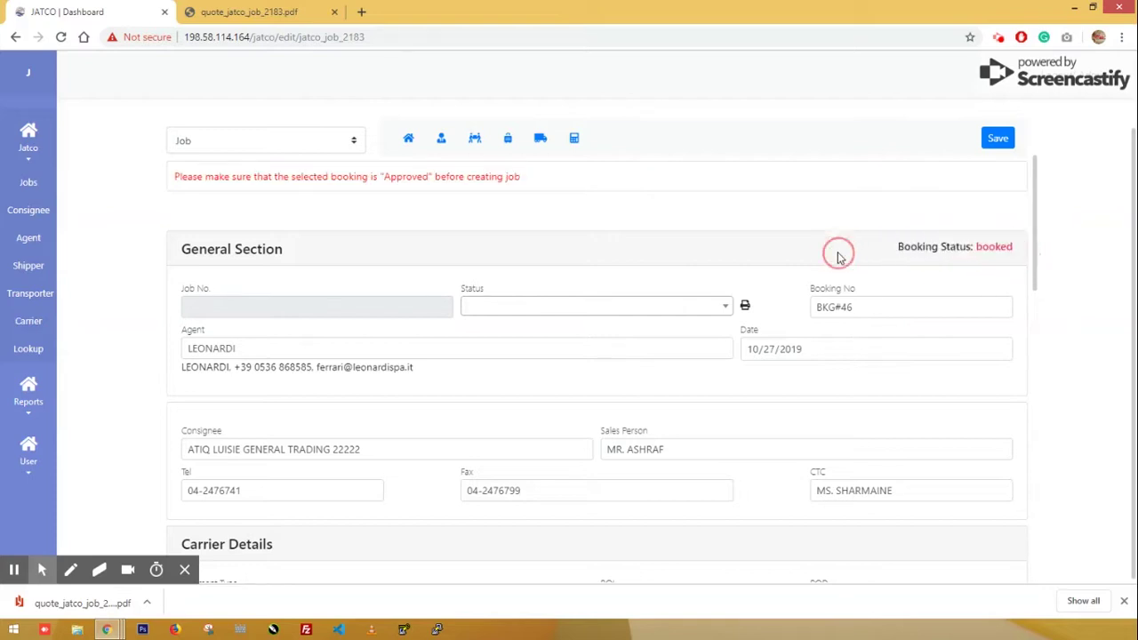
{"action": "left_click", "coordinate": [998, 145]}
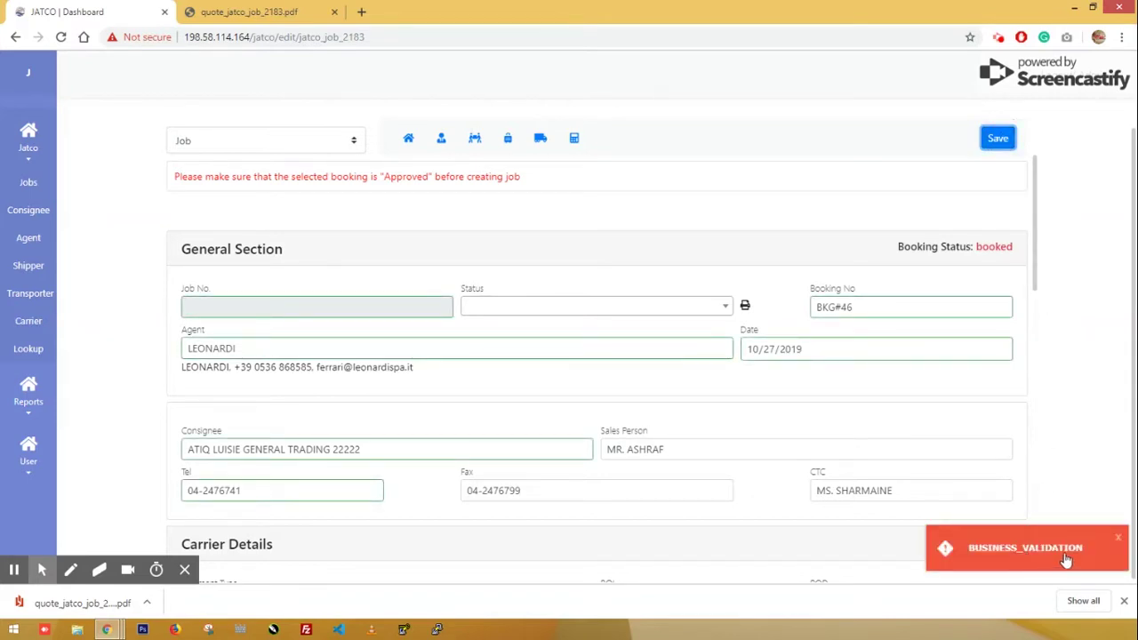
{"action": "left_click", "coordinate": [1117, 538]}
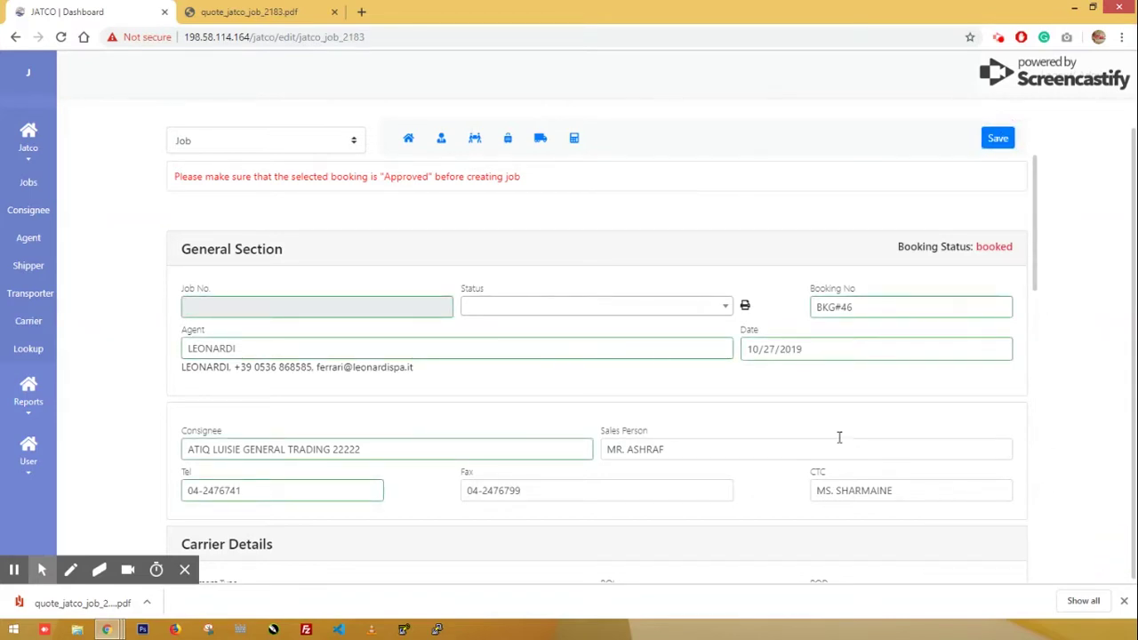
Set the booking's status to Approved and change the record to a Job
{"action": "left_click", "coordinate": [352, 146]}
{"action": "left_click", "coordinate": [304, 175]}
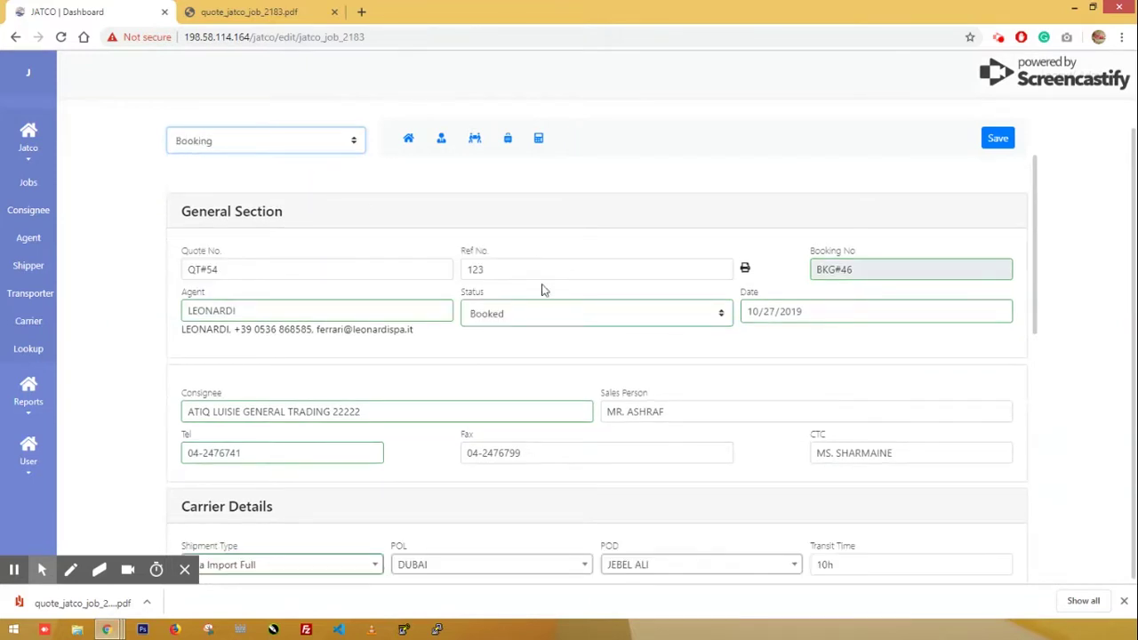
{"action": "left_click", "coordinate": [591, 319]}
{"action": "left_click", "coordinate": [552, 364]}
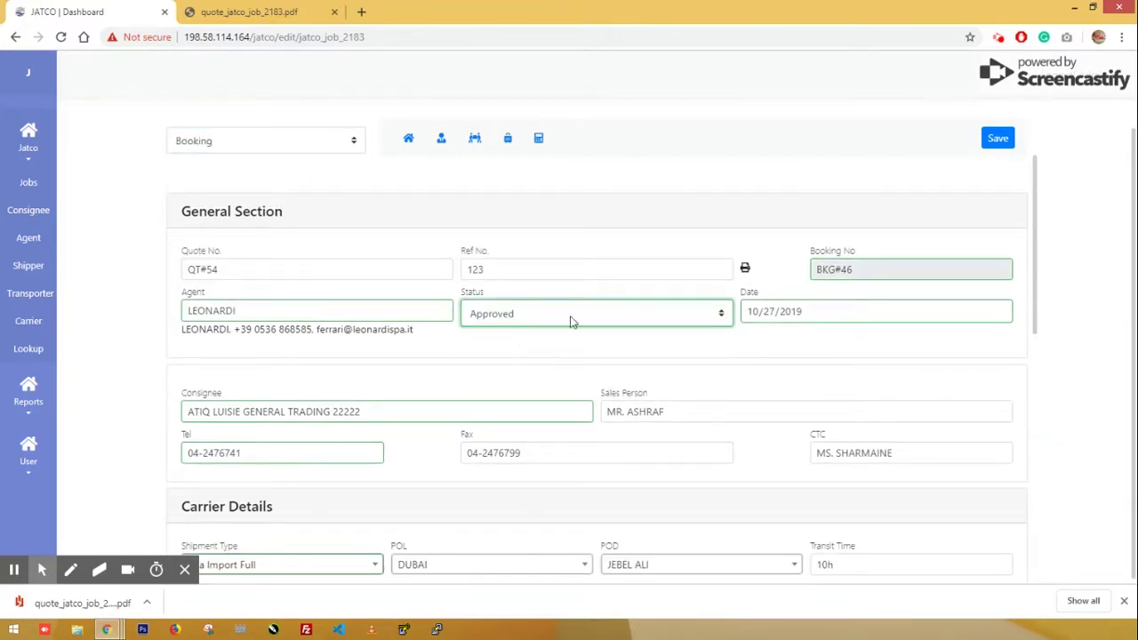
{"action": "left_click", "coordinate": [324, 147]}
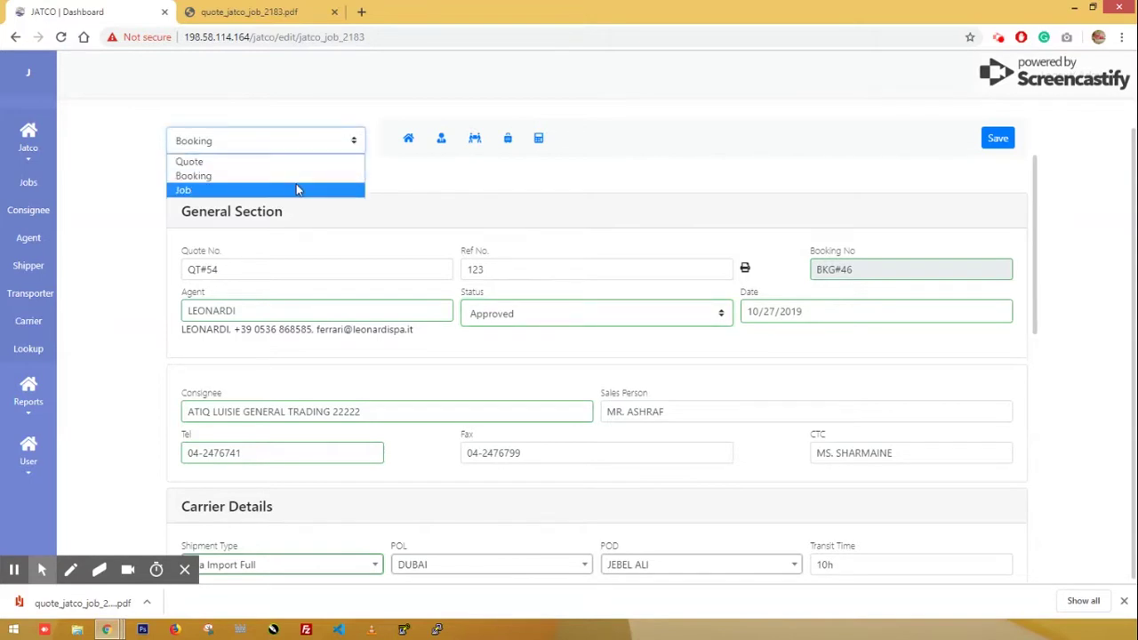
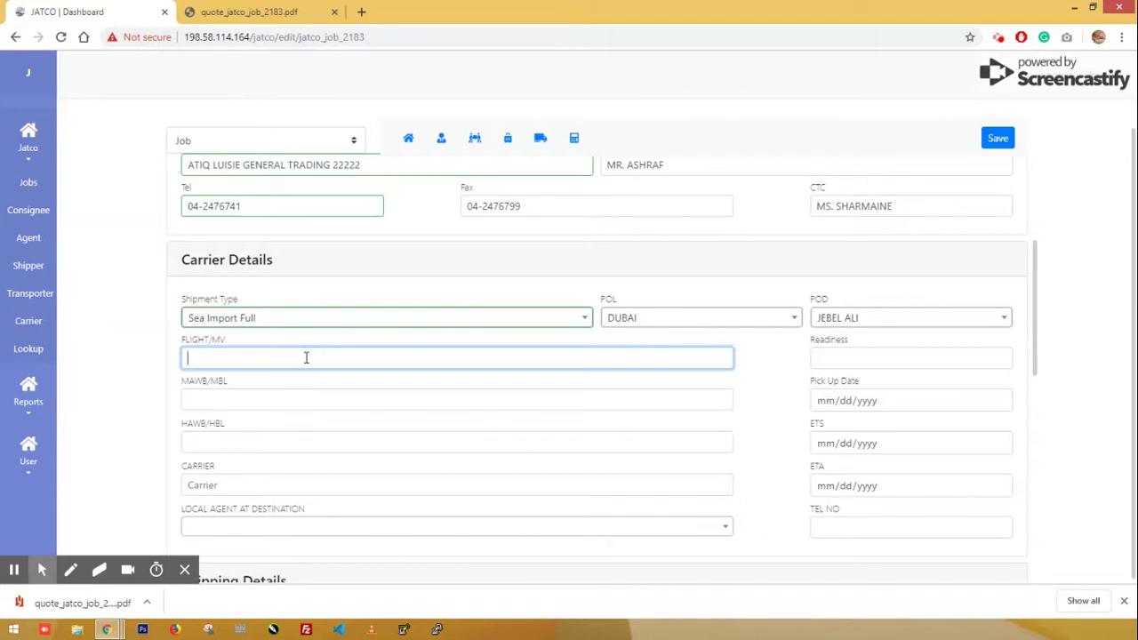
In the carrier details, set FLIGHT/MV, MAWB/MBL and HAWB/HBL to 12 and choose YANG MING LINE as the carrier
{"action": "left_click", "coordinate": [296, 399]}
{"action": "type", "text": "12"}
{"action": "left_click", "coordinate": [275, 444]}
{"action": "type", "text": "12"}
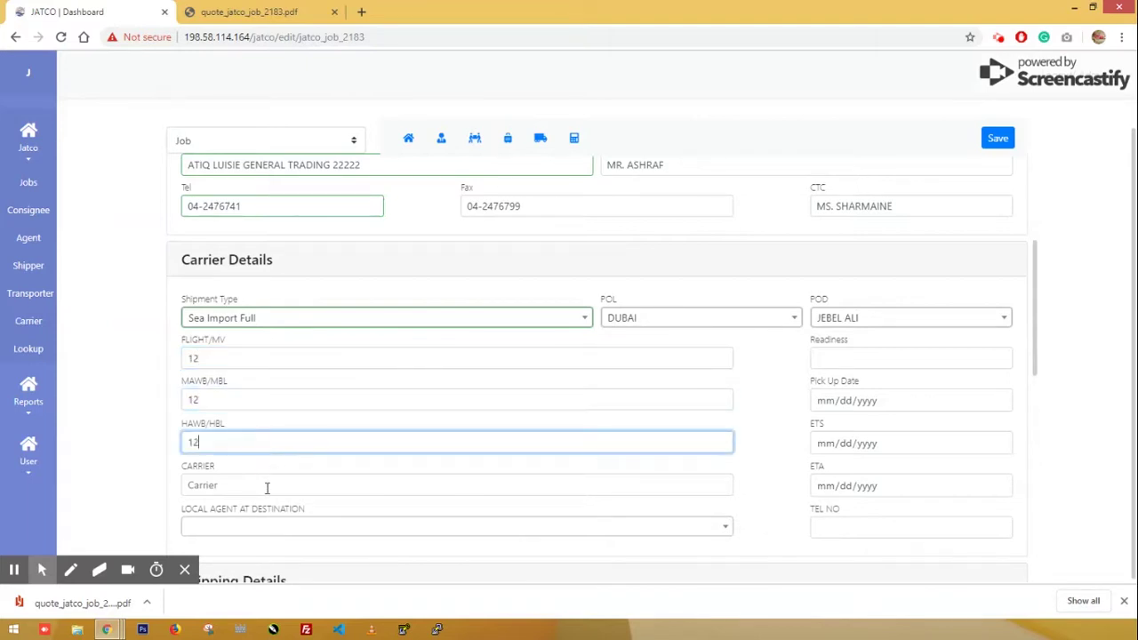
{"action": "left_click", "coordinate": [267, 488]}
{"action": "type", "text": "Y"}
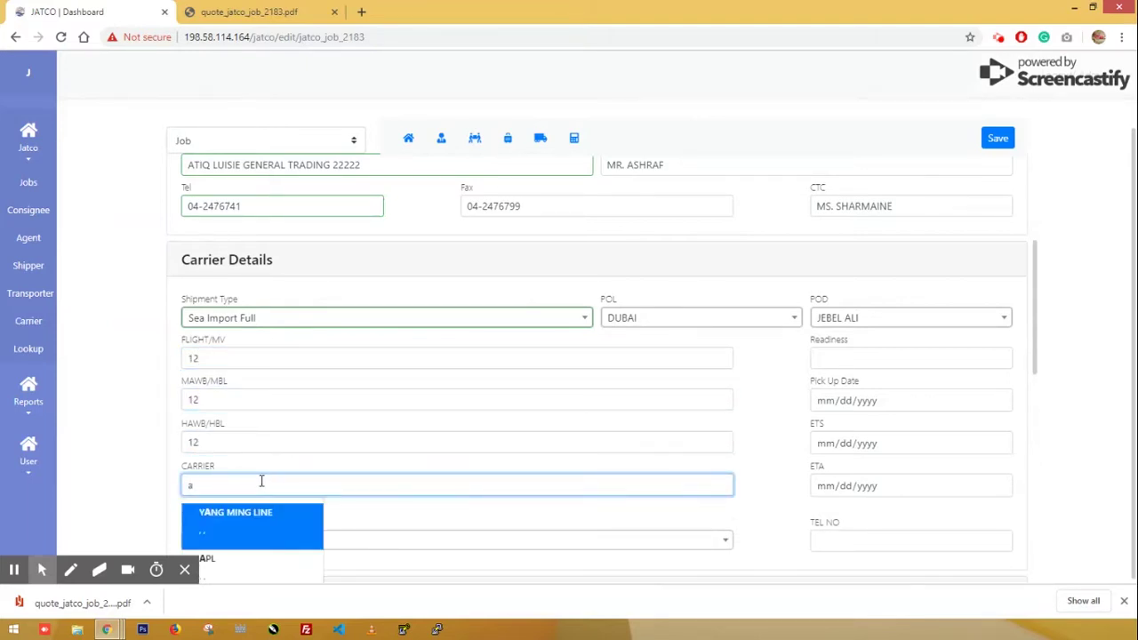
{"action": "left_click", "coordinate": [251, 523]}
Set the readiness to 11, the pick-up date to 10/28/2019, ETS to 10/30/2019 and ETA to 10/31/2019
{"action": "left_click", "coordinate": [847, 358]}
{"action": "type", "text": "11"}
{"action": "left_click", "coordinate": [998, 400]}
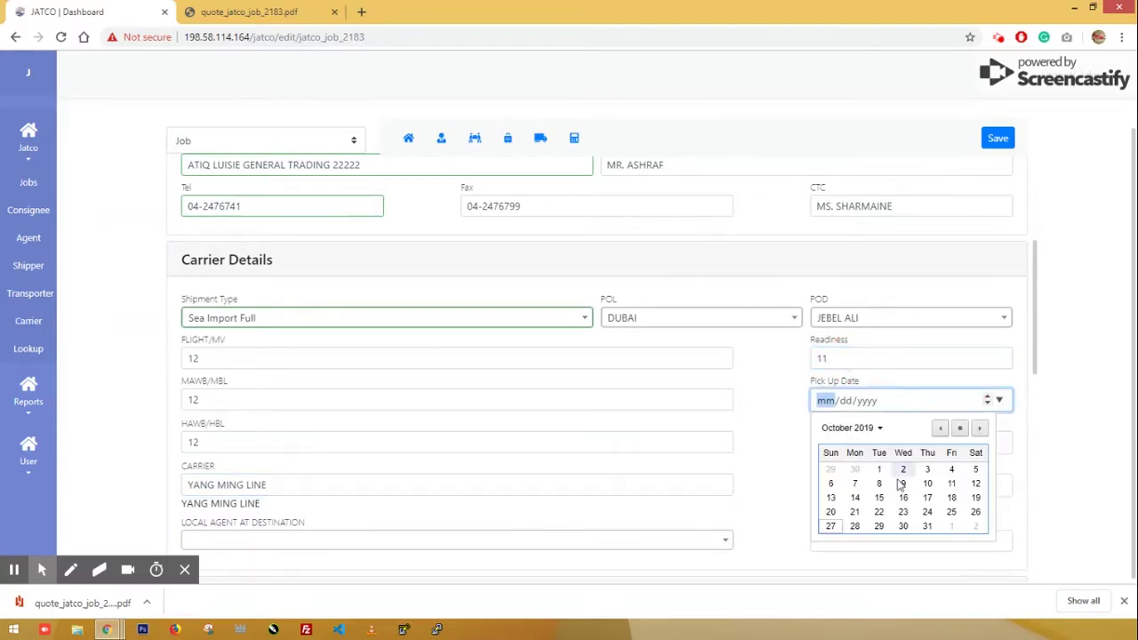
{"action": "left_click", "coordinate": [856, 527]}
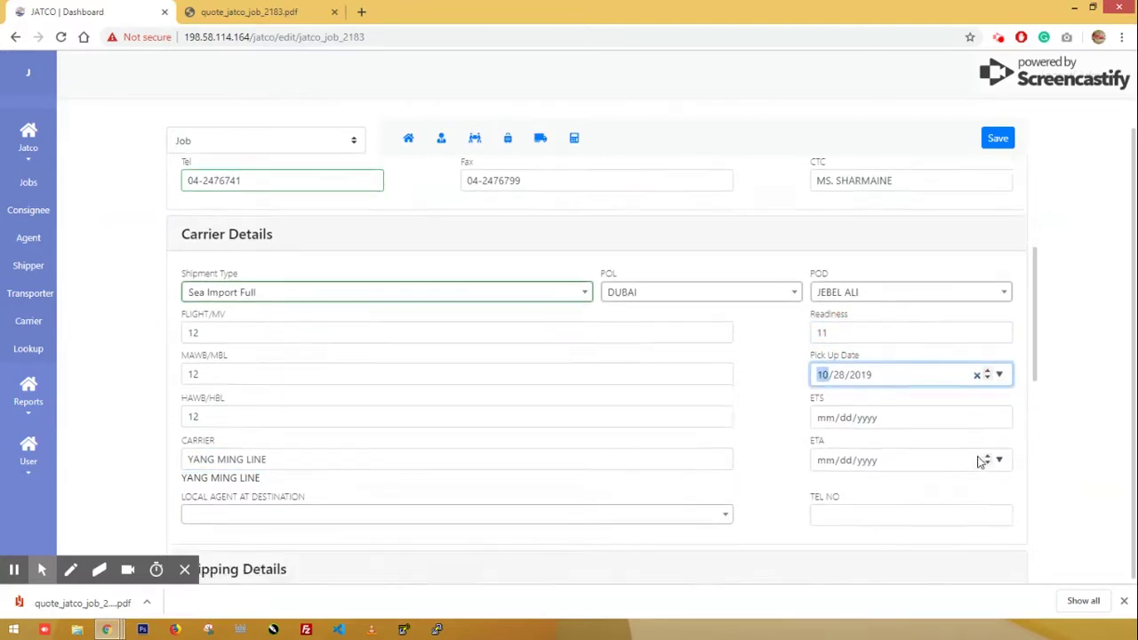
{"action": "scroll", "coordinate": [976, 466], "scroll_direction": "down", "scroll_amount": 1}
{"action": "left_click", "coordinate": [999, 374]}
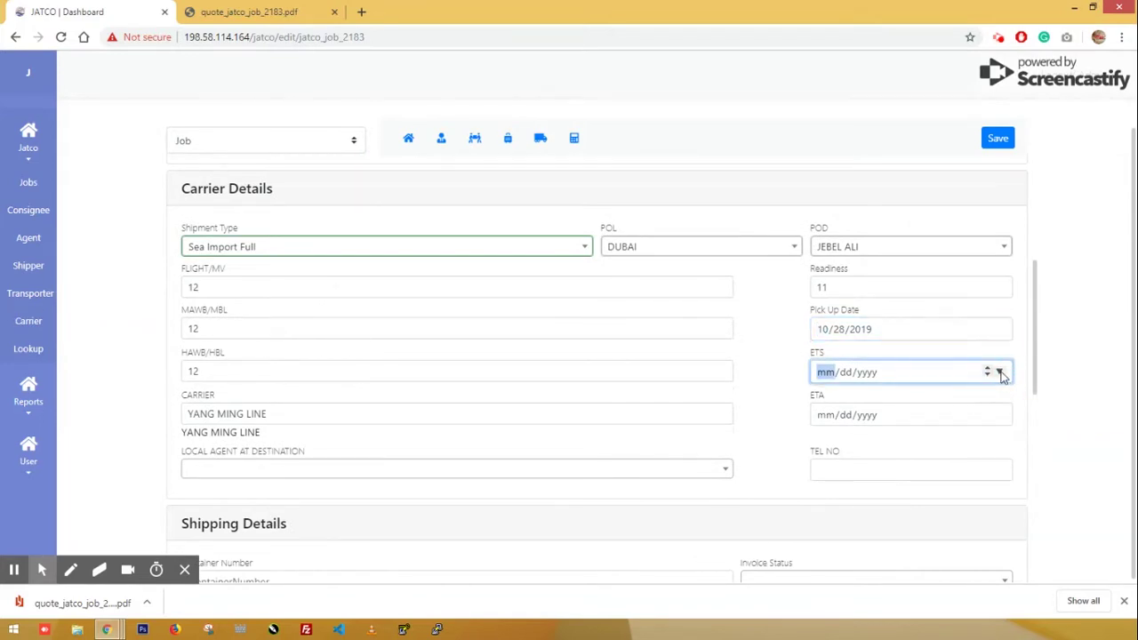
{"action": "left_click", "coordinate": [896, 500]}
{"action": "scroll", "coordinate": [887, 434], "scroll_direction": "down", "scroll_amount": 1}
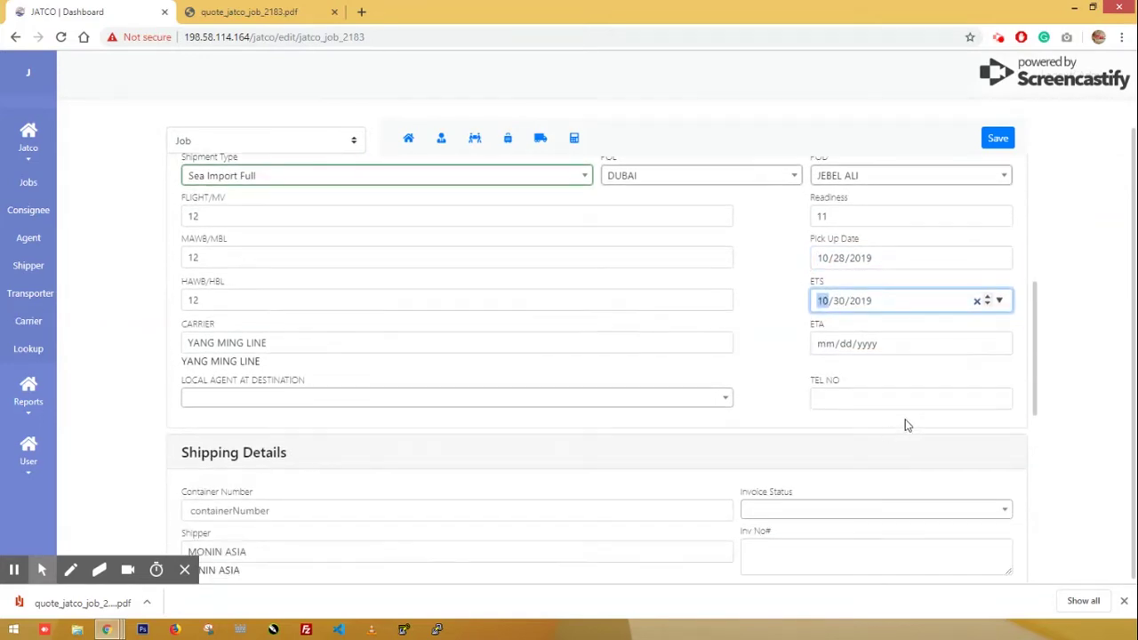
{"action": "left_click", "coordinate": [999, 344]}
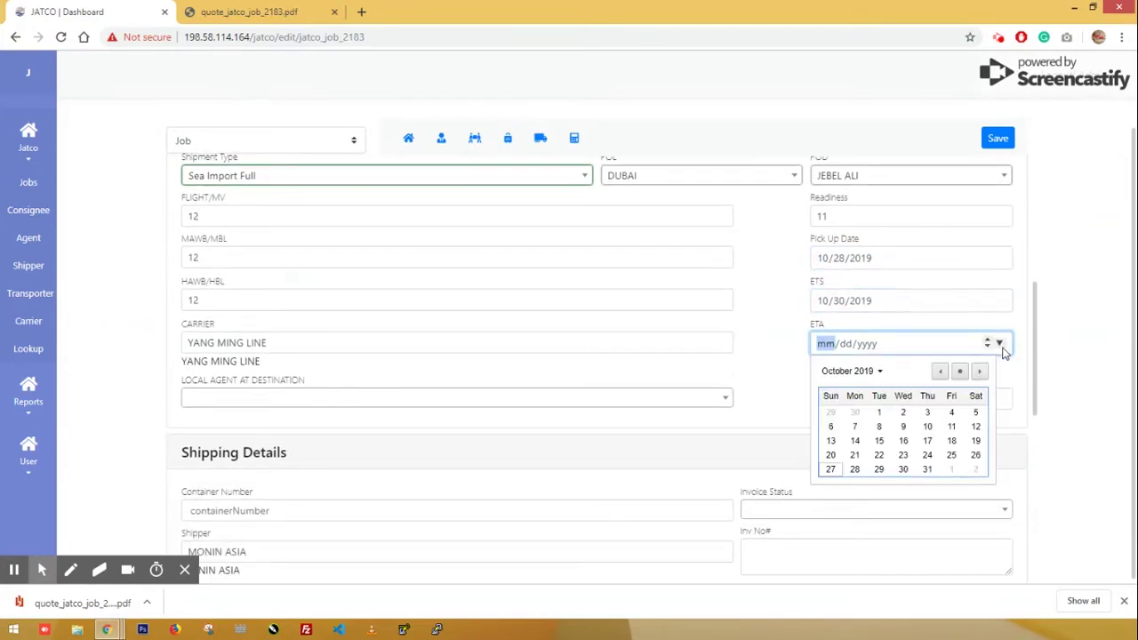
{"action": "left_click", "coordinate": [926, 469]}
Choose Jatco Dubai as the local agent at destination
{"action": "scroll", "coordinate": [561, 365], "scroll_direction": "down", "scroll_amount": 1}
{"action": "left_click", "coordinate": [358, 329]}
{"action": "left_click", "coordinate": [278, 383]}
Fill in the shipping details with container number 121, invoice status Paid, Commodity 1 and invoice number 12
{"action": "scroll", "coordinate": [267, 399], "scroll_direction": "down", "scroll_amount": 2}
{"action": "left_click", "coordinate": [262, 299]}
{"action": "type", "text": "1"}
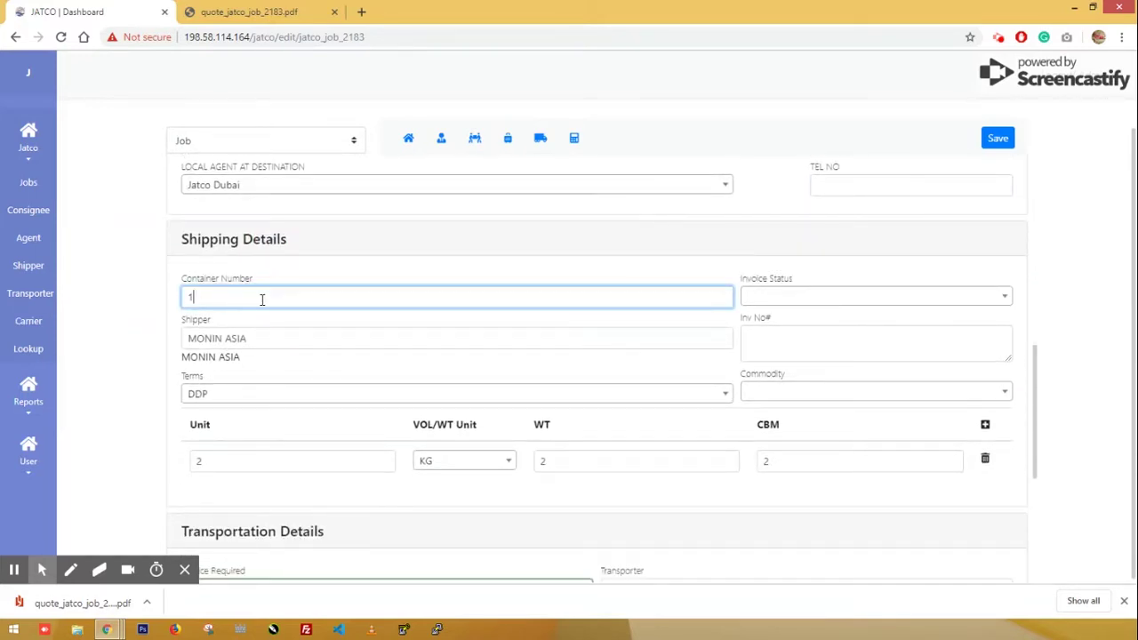
{"action": "left_click", "coordinate": [807, 297]}
{"action": "left_click", "coordinate": [787, 343]}
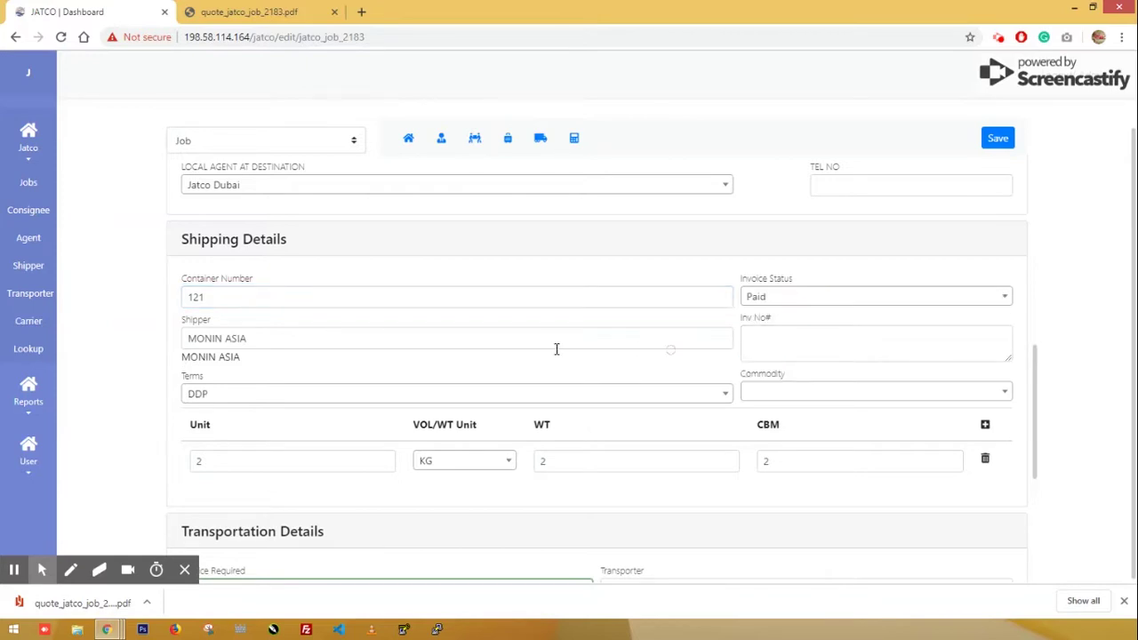
{"action": "left_click", "coordinate": [801, 402]}
{"action": "left_click", "coordinate": [792, 450]}
{"action": "left_click", "coordinate": [789, 347]}
{"action": "type", "text": "12"}
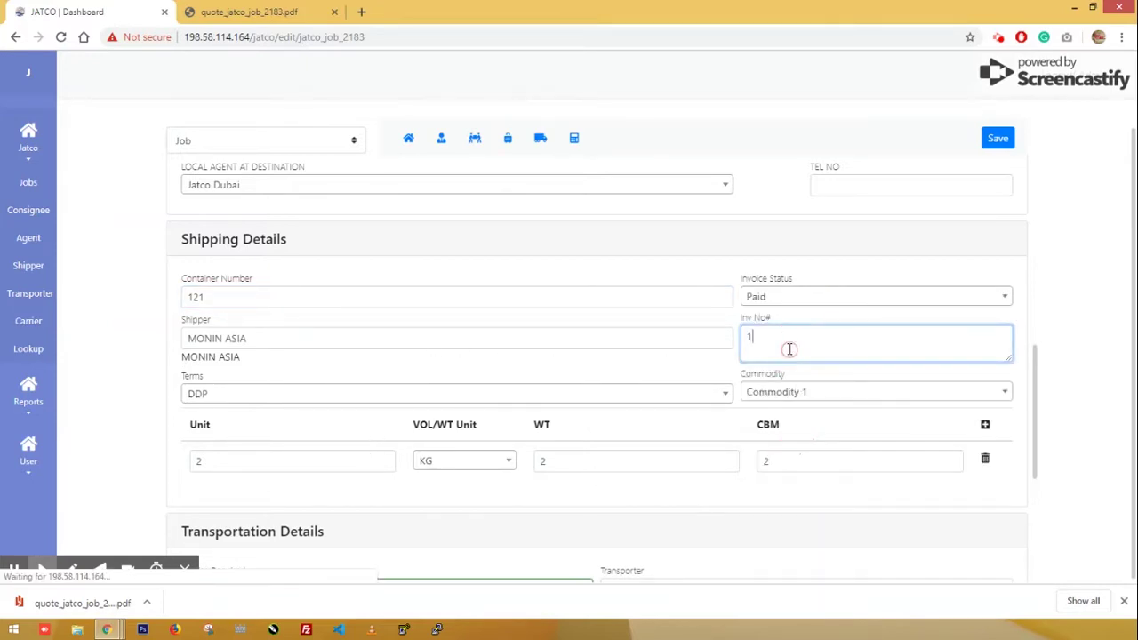
Set the required service in the transportation details to Clearance
{"action": "scroll", "coordinate": [612, 365], "scroll_direction": "down", "scroll_amount": 3}
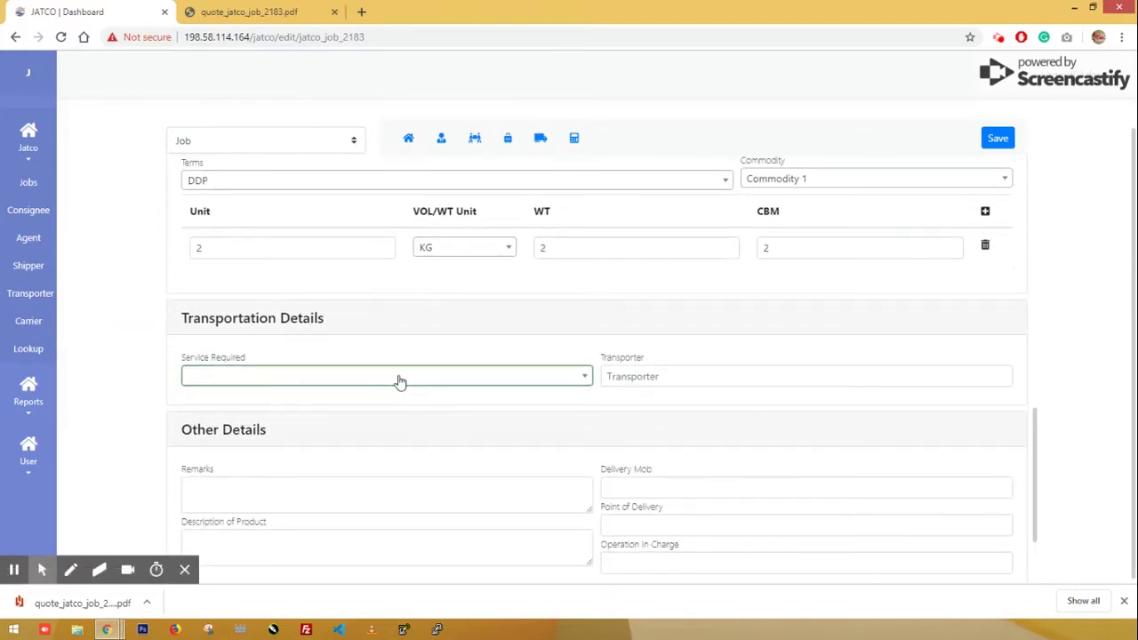
{"action": "left_click", "coordinate": [400, 378]}
{"action": "left_click", "coordinate": [312, 457]}
Enter the remarks "ad" and the delivery mobile number in the job's other details
{"action": "scroll", "coordinate": [533, 404], "scroll_direction": "down", "scroll_amount": 2}
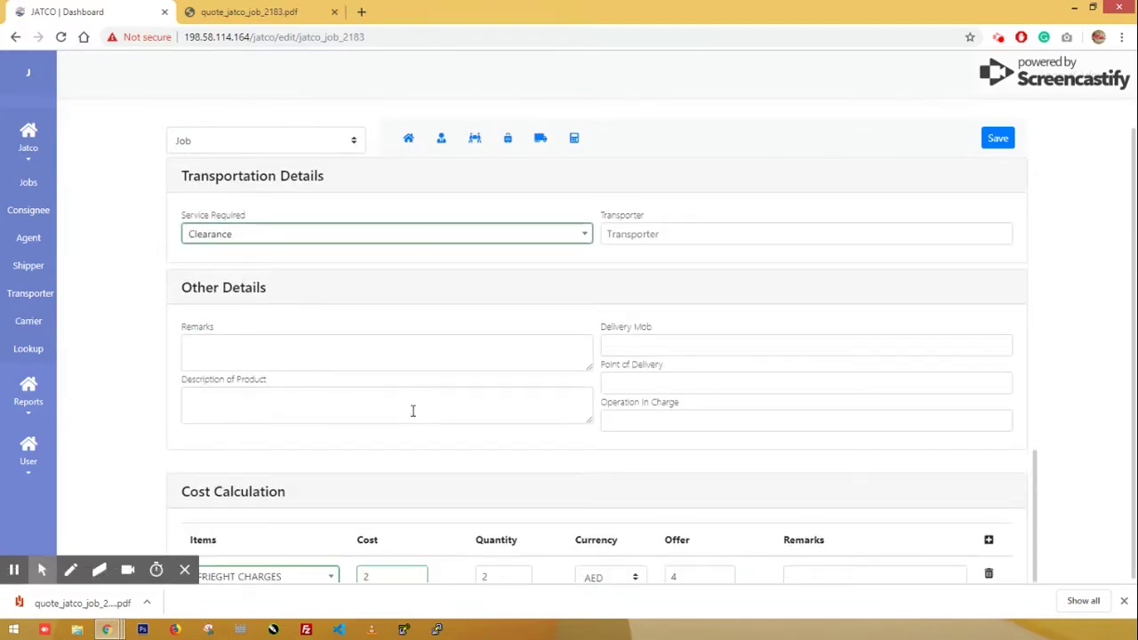
{"action": "left_click", "coordinate": [362, 361]}
{"action": "type", "text": "ad"}
{"action": "left_click", "coordinate": [680, 351]}
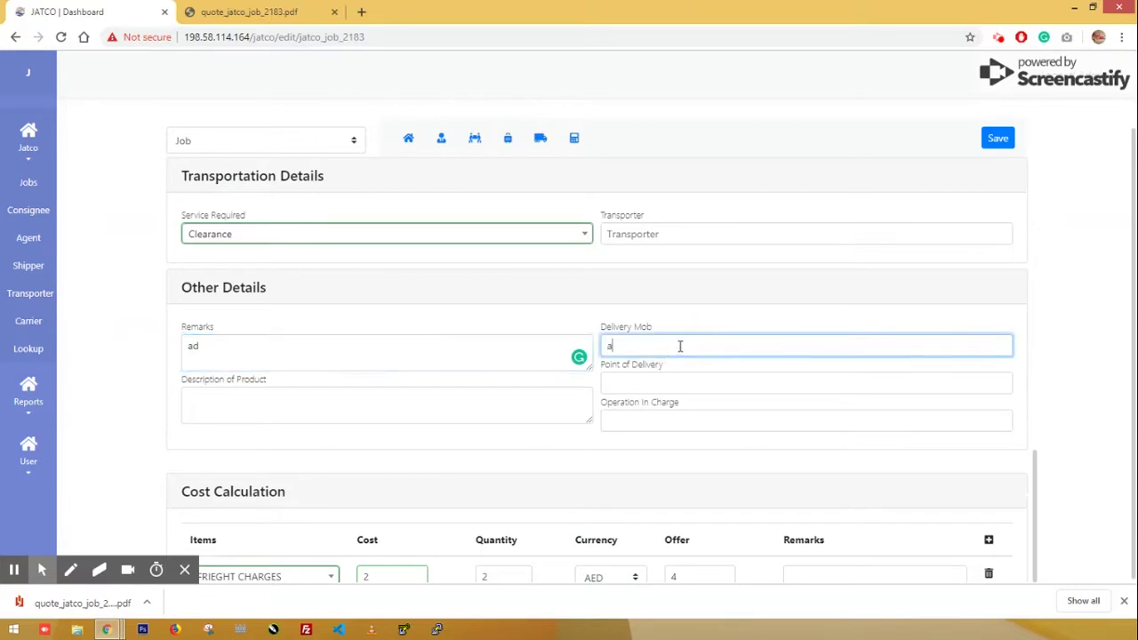
{"action": "type", "text": "ad"}
{"action": "double_click", "coordinate": [609, 345]}
{"action": "type", "text": "3123123"}
Enter "as" for the point of delivery, the operation in charge and the description of product
{"action": "left_click", "coordinate": [619, 382]}
{"action": "type", "text": "as"}
{"action": "left_click", "coordinate": [628, 422]}
{"action": "type", "text": "as"}
{"action": "left_click", "coordinate": [361, 405]}
{"action": "type", "text": "as"}
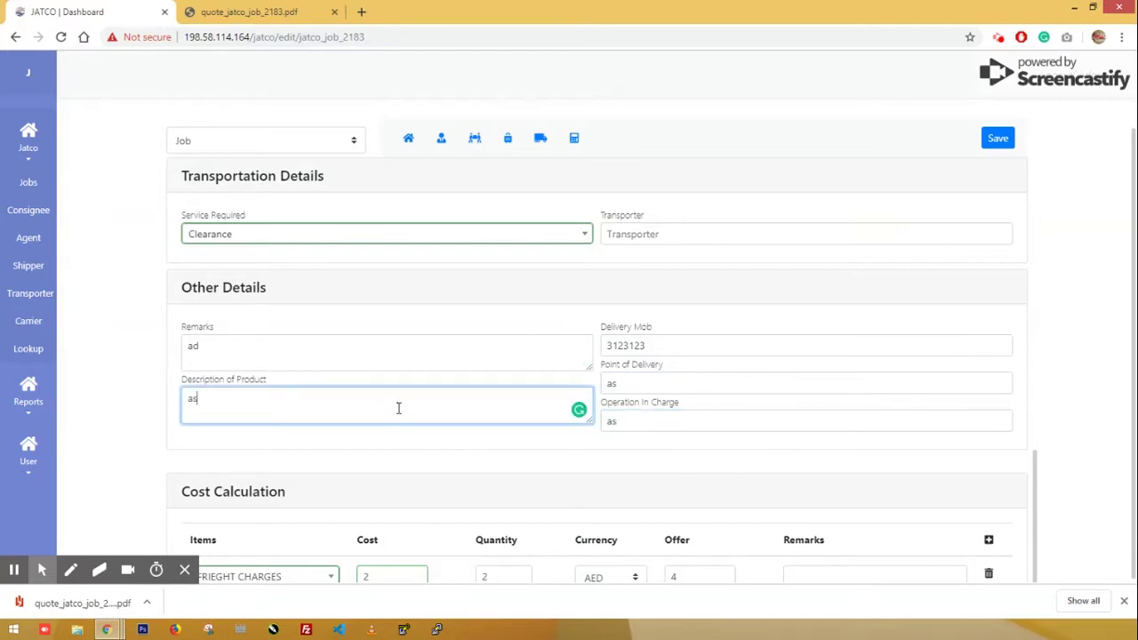
Save the completed job
{"action": "scroll", "coordinate": [435, 460], "scroll_direction": "down", "scroll_amount": 1}
{"action": "scroll", "coordinate": [476, 447], "scroll_direction": "up", "scroll_amount": 10}
{"action": "left_click", "coordinate": [998, 138]}
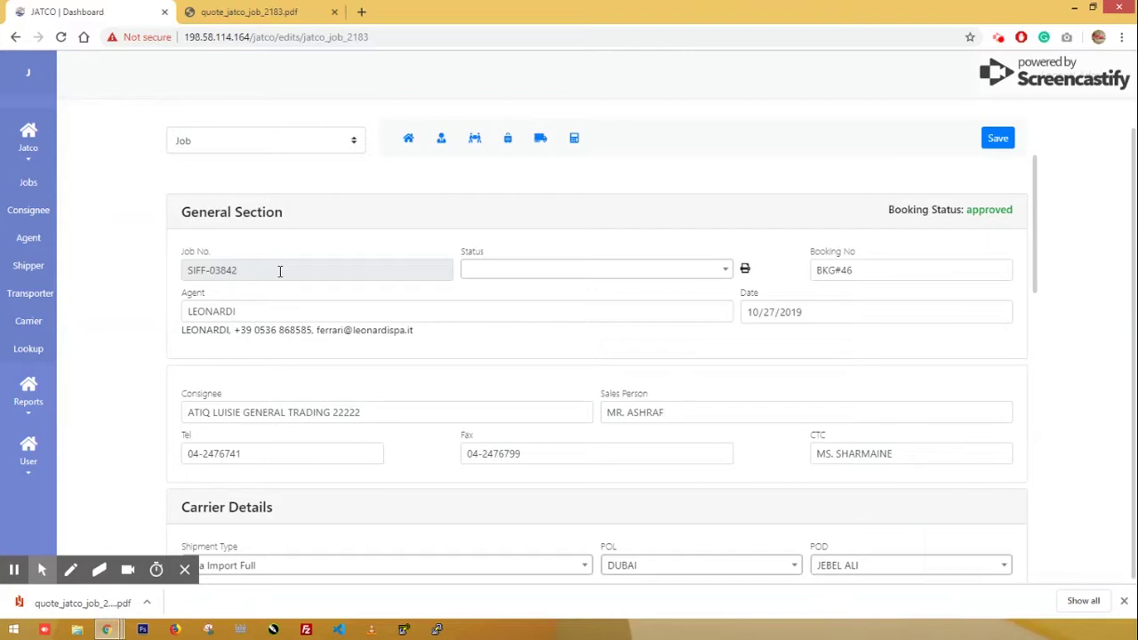
Check the saved job's number in the general section and dismiss the browser's downloads bar
{"action": "left_click", "coordinate": [168, 272]}
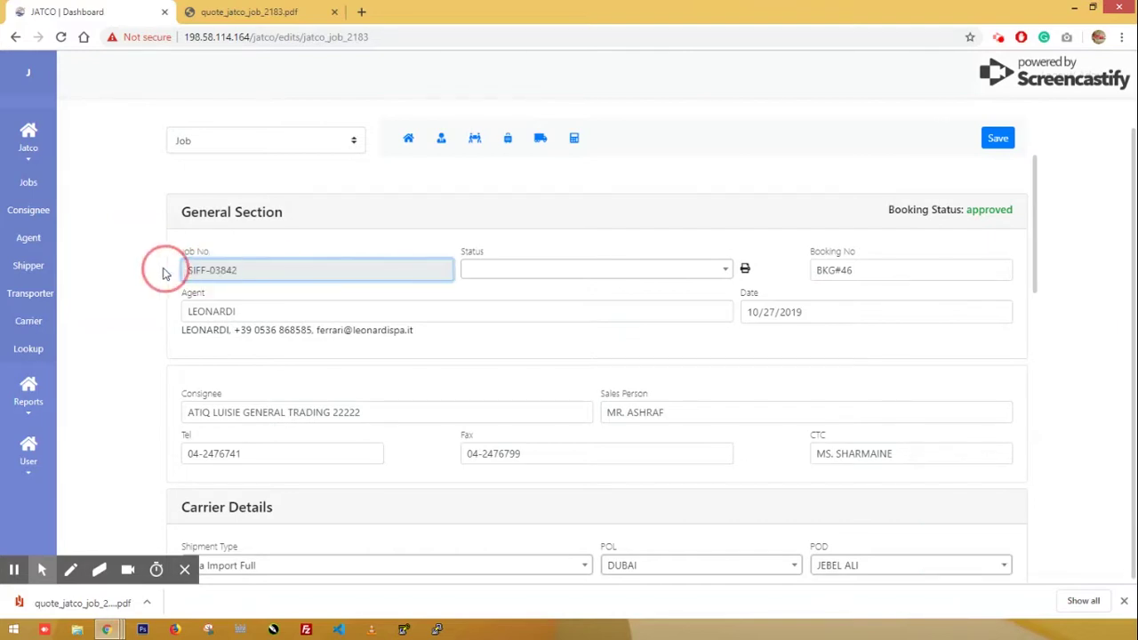
{"action": "left_click_drag", "start_coordinate": [245, 269], "coordinate": [187, 271]}
{"action": "left_click", "coordinate": [181, 272]}
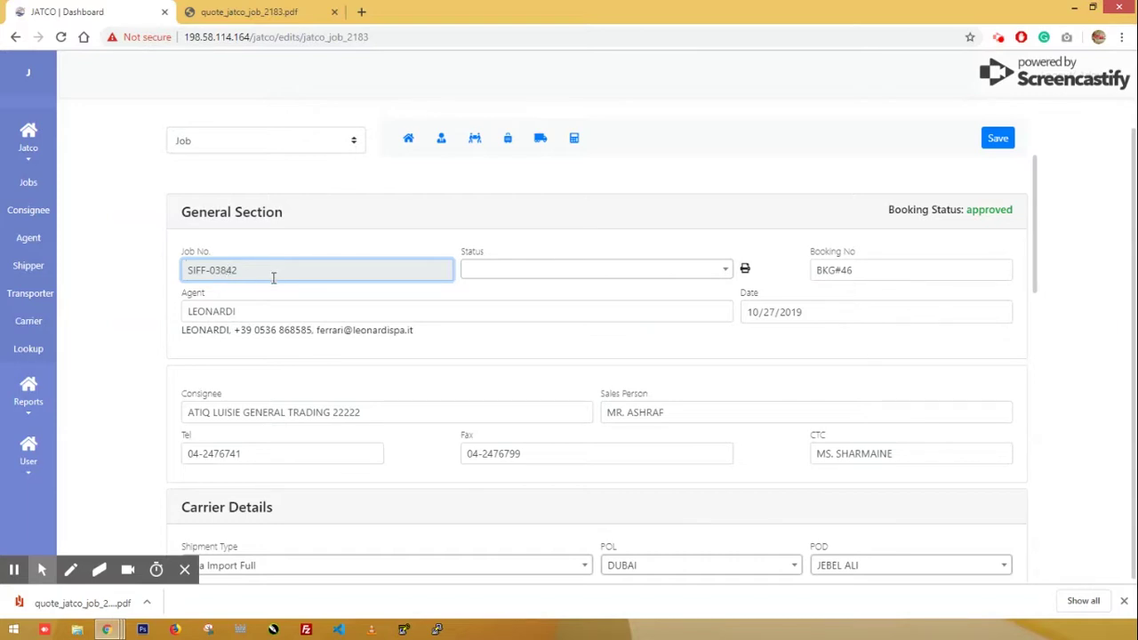
{"action": "left_click", "coordinate": [1122, 602]}
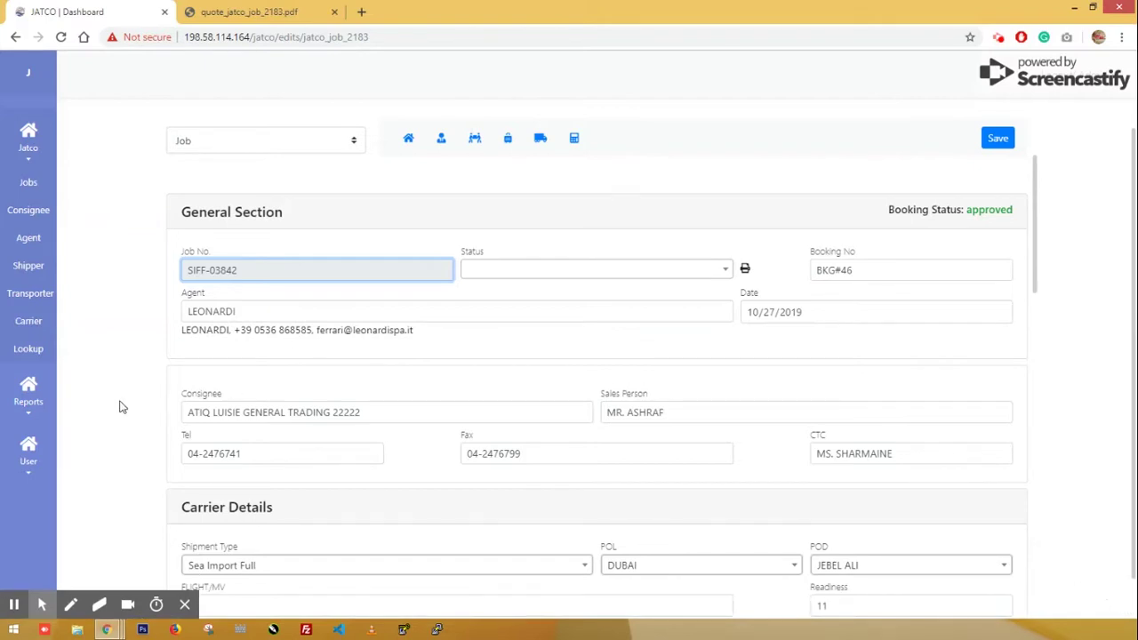
Open the sales report and set both its From and To dates to 10/27/2019
{"action": "left_click", "coordinate": [44, 411]}
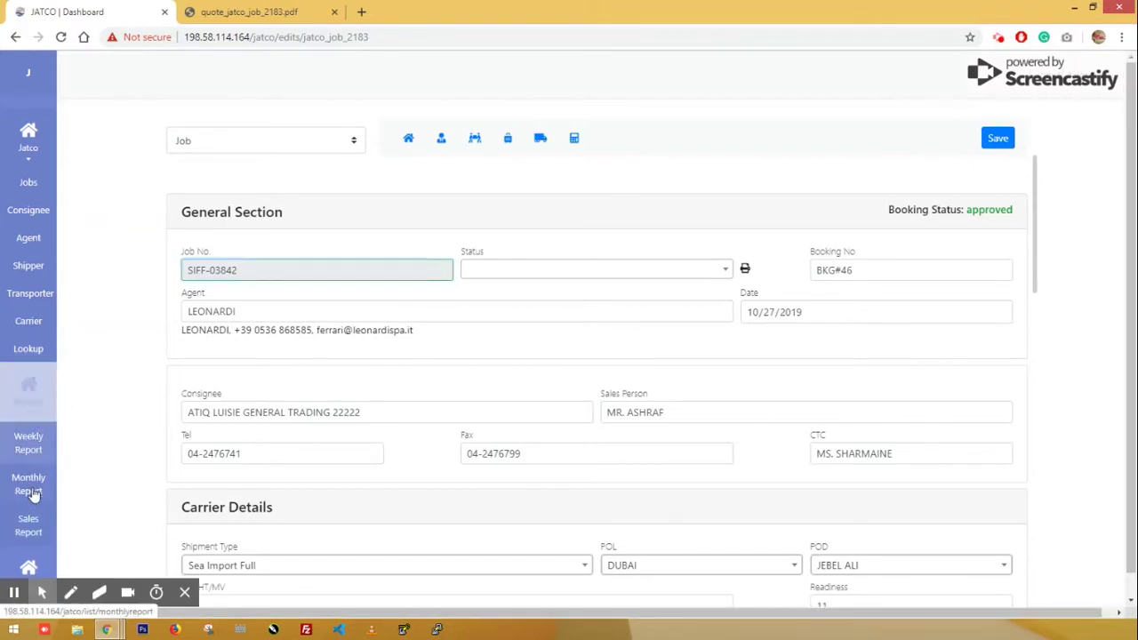
{"action": "left_click", "coordinate": [28, 523]}
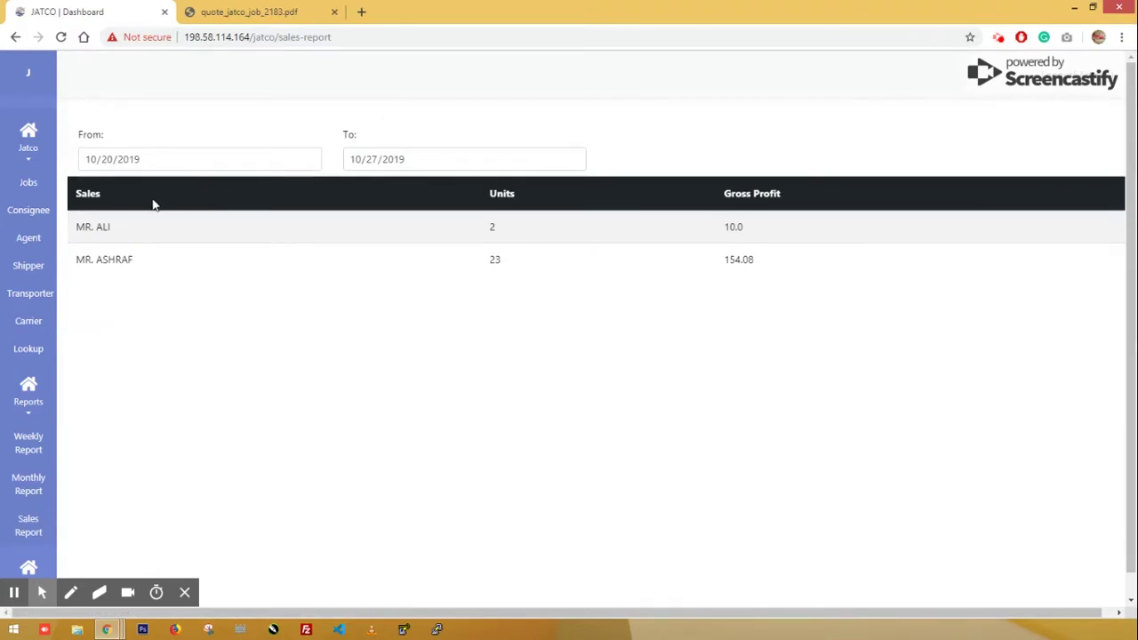
{"action": "left_click", "coordinate": [308, 159]}
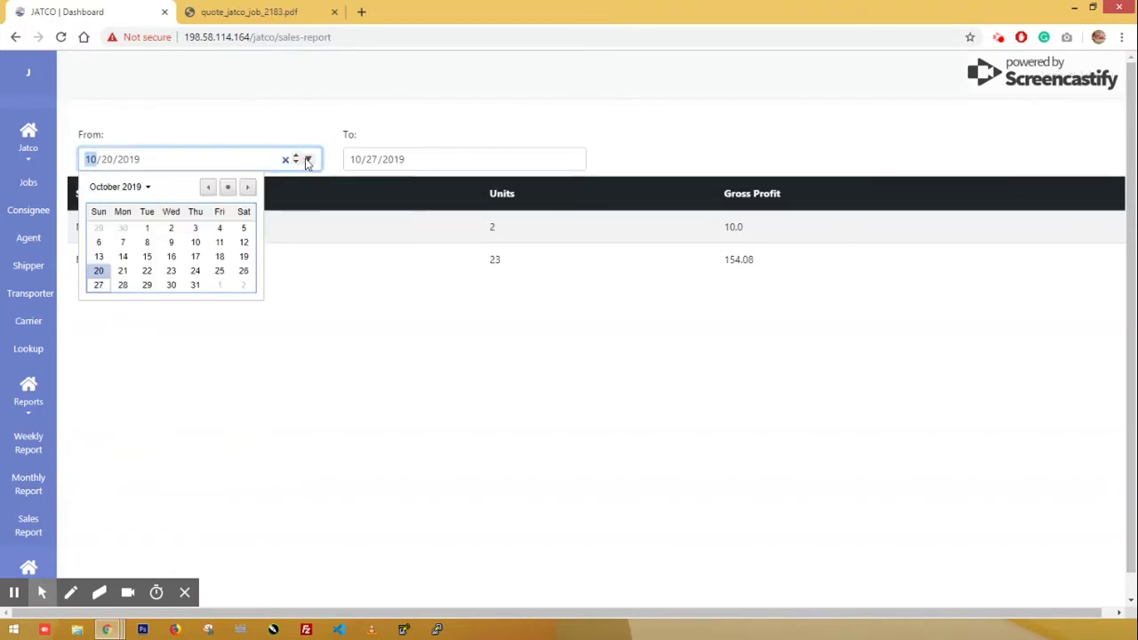
{"action": "left_click", "coordinate": [228, 184]}
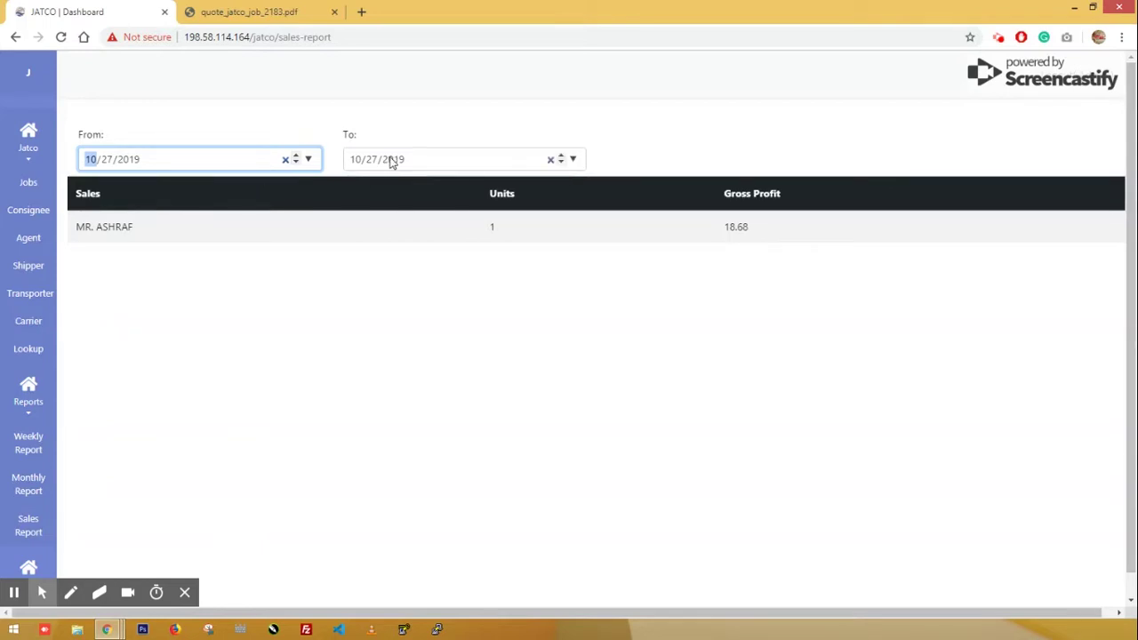
{"action": "left_click", "coordinate": [573, 159]}
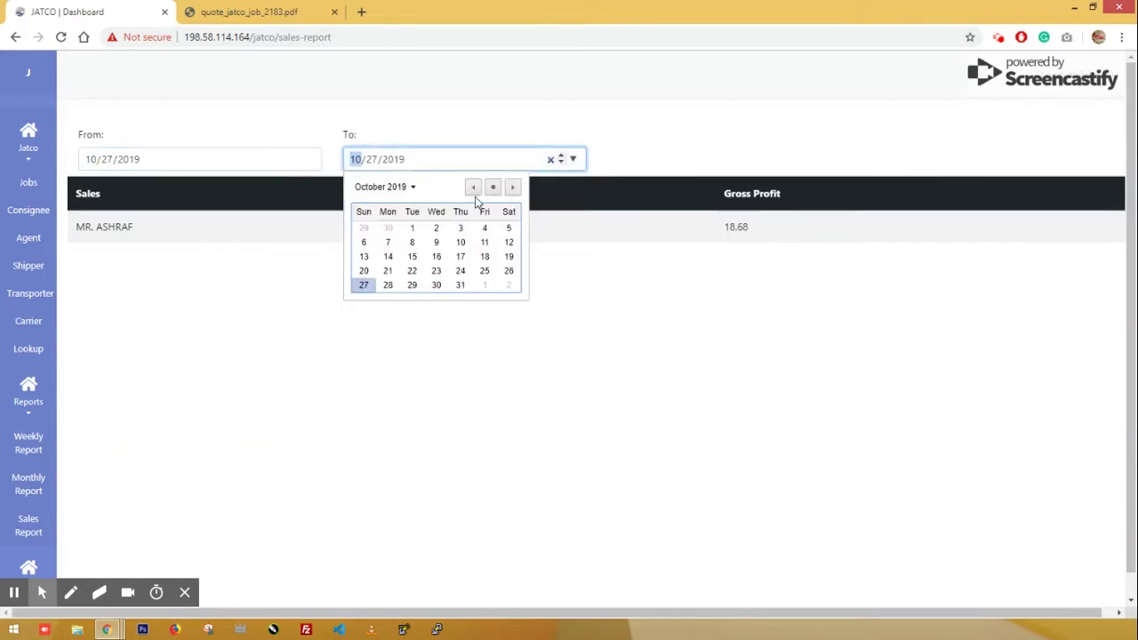
{"action": "left_click", "coordinate": [493, 187]}
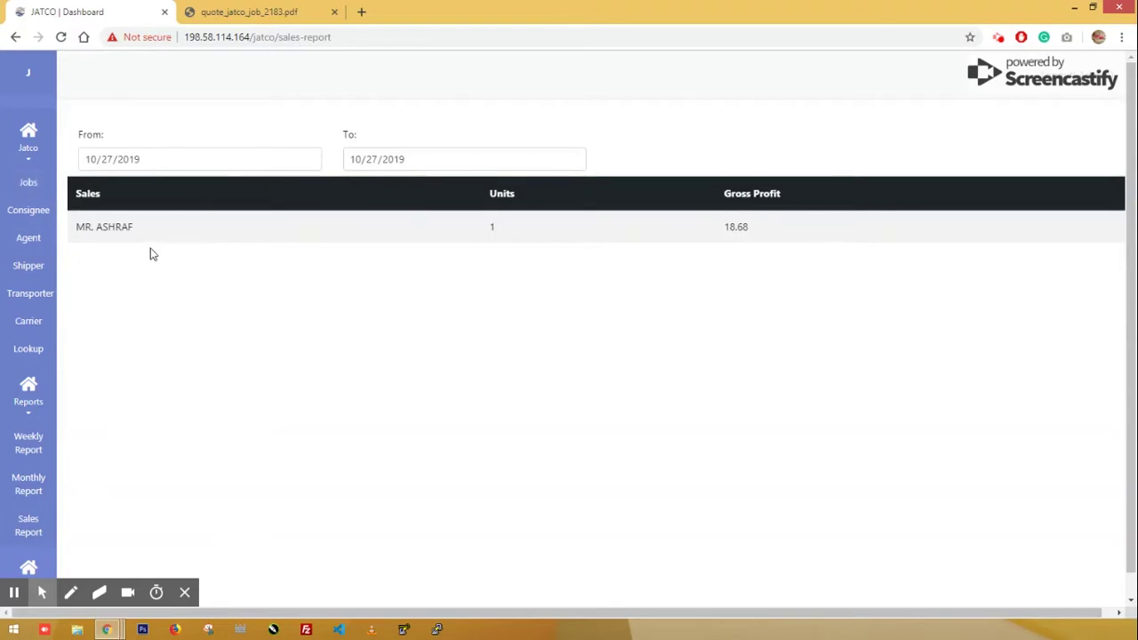
Open the monthly report, switch it from quotes to Job records and export it as a spreadsheet
{"action": "left_click", "coordinate": [28, 484]}
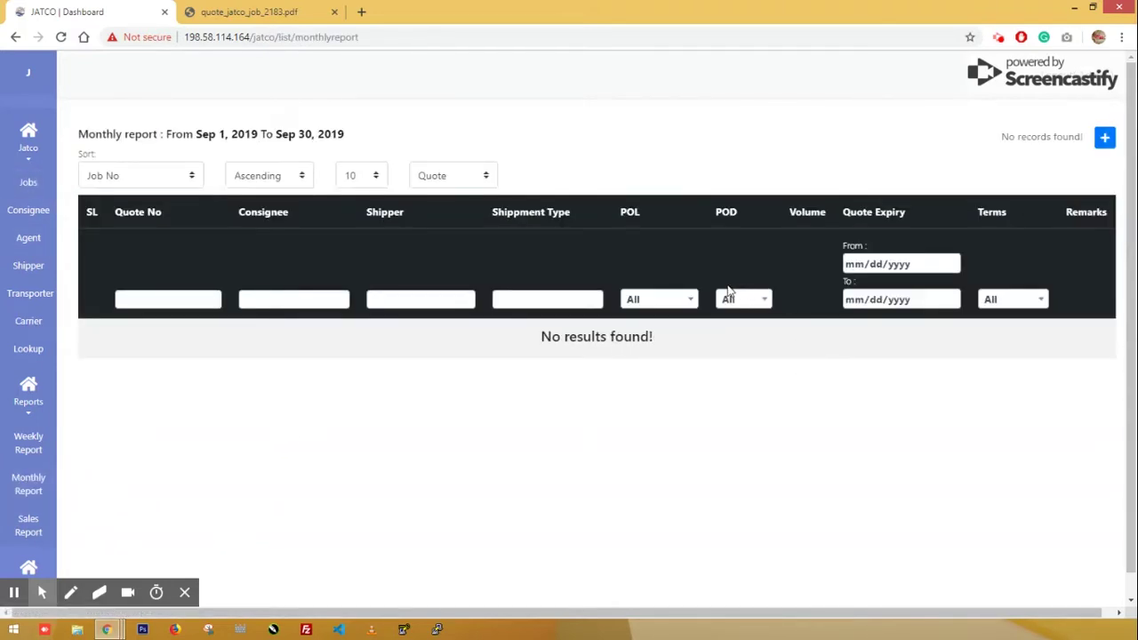
{"action": "left_click", "coordinate": [449, 181]}
{"action": "left_click", "coordinate": [441, 220]}
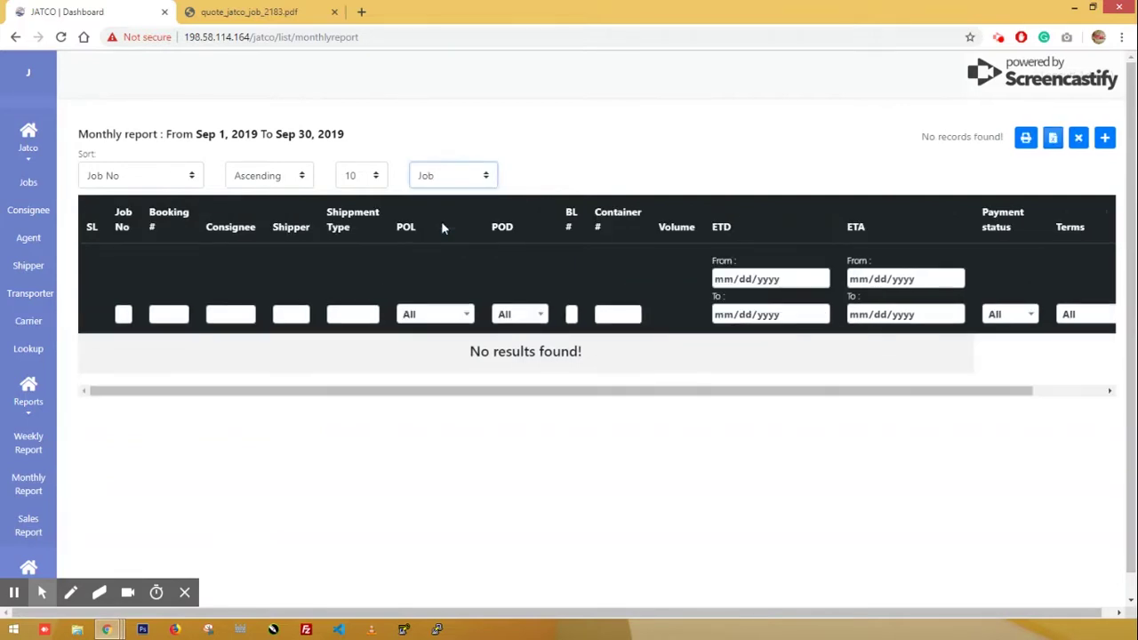
{"action": "left_click", "coordinate": [1054, 140]}
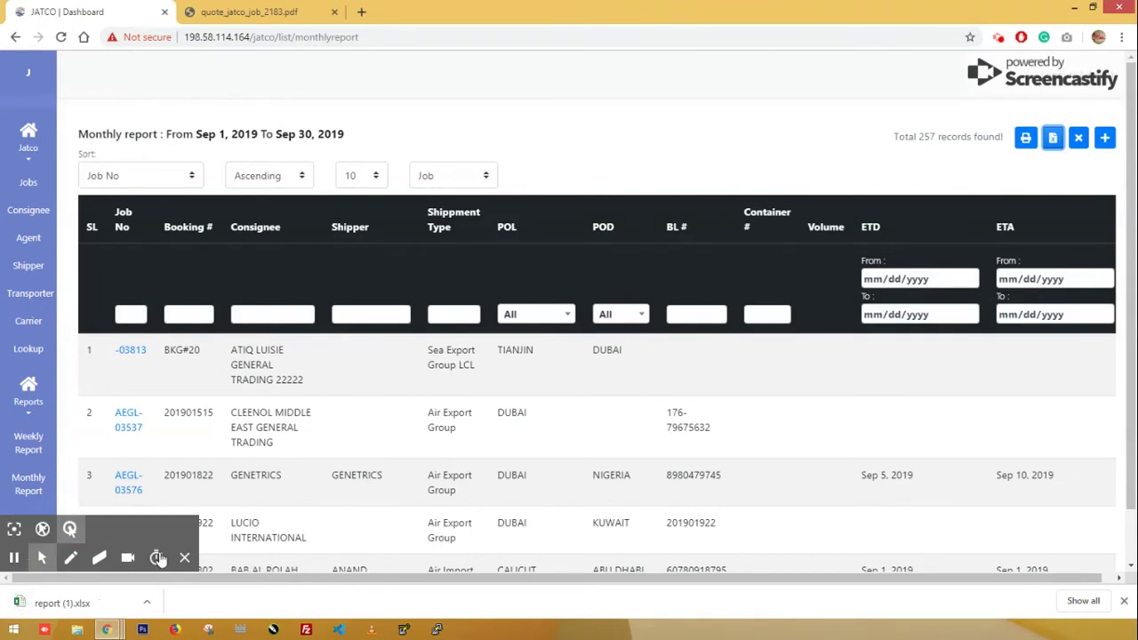
Open the exported report (1).xlsx in Excel and widen the booking number column
{"action": "left_click", "coordinate": [73, 610]}
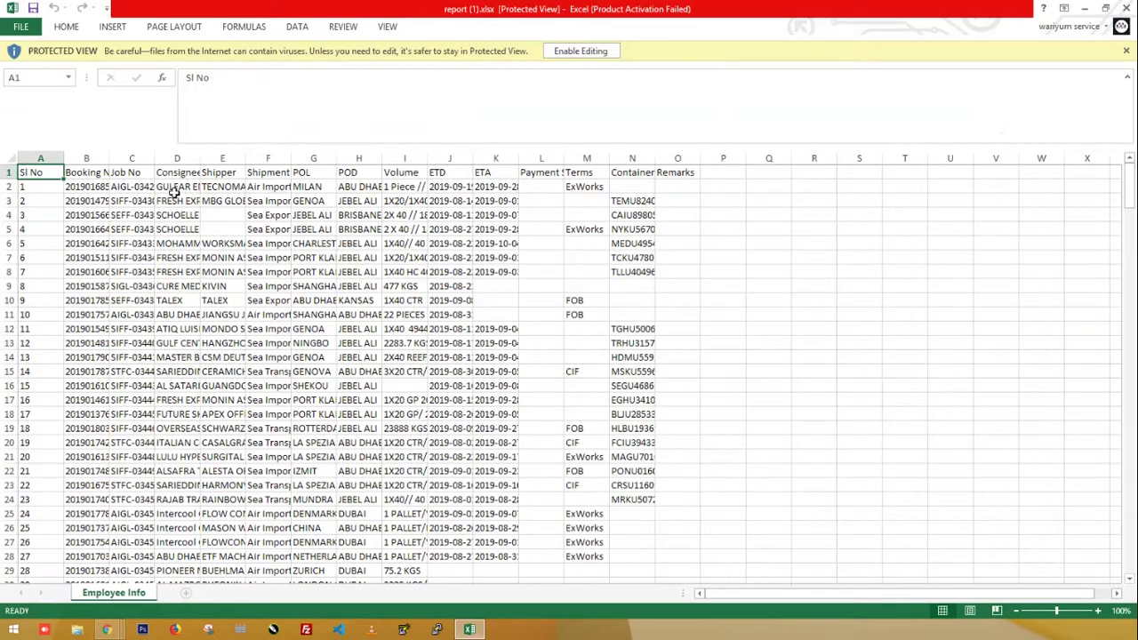
{"action": "left_click", "coordinate": [89, 170]}
{"action": "left_click_drag", "start_coordinate": [110, 157], "coordinate": [185, 153]}
{"action": "left_click", "coordinate": [104, 186]}
Go through the exported job rows to the end and check the last row, booking BKG#20
{"action": "scroll", "coordinate": [106, 385], "scroll_direction": "down", "scroll_amount": 20}
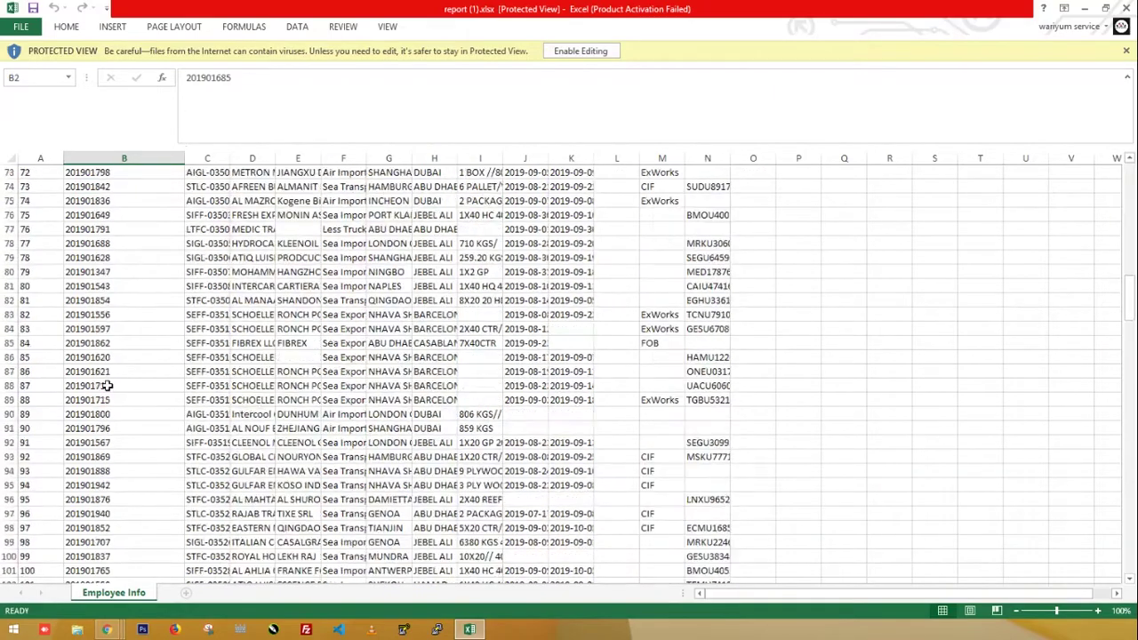
{"action": "scroll", "coordinate": [107, 384], "scroll_direction": "down", "scroll_amount": 20}
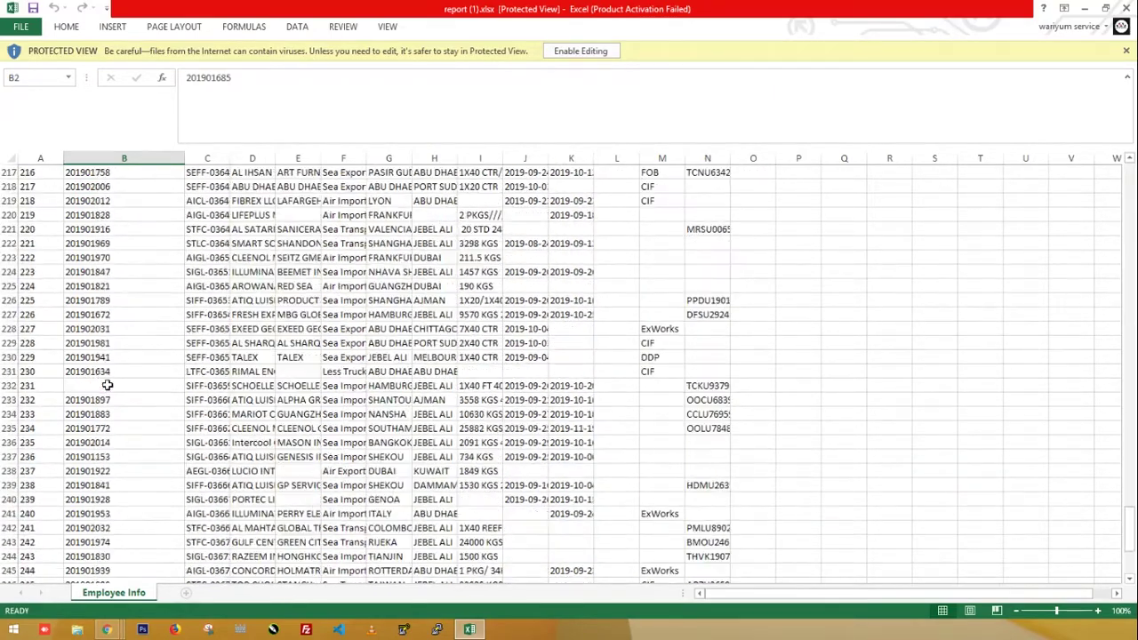
{"action": "scroll", "coordinate": [106, 384], "scroll_direction": "up", "scroll_amount": 4}
{"action": "scroll", "coordinate": [107, 384], "scroll_direction": "up", "scroll_amount": 5}
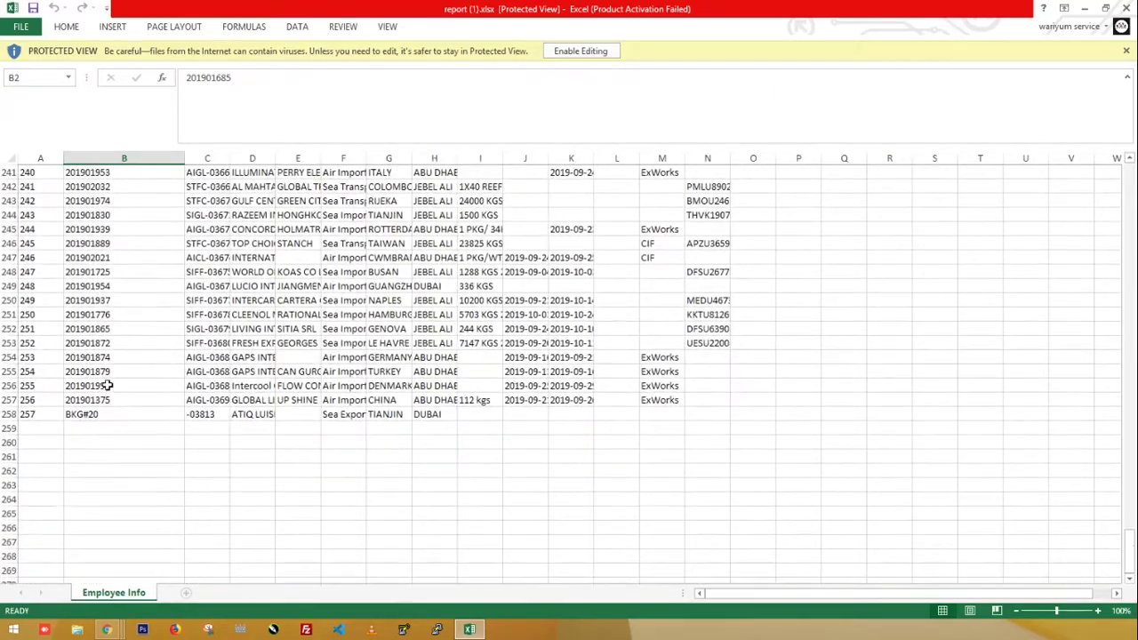
{"action": "left_click", "coordinate": [113, 499]}
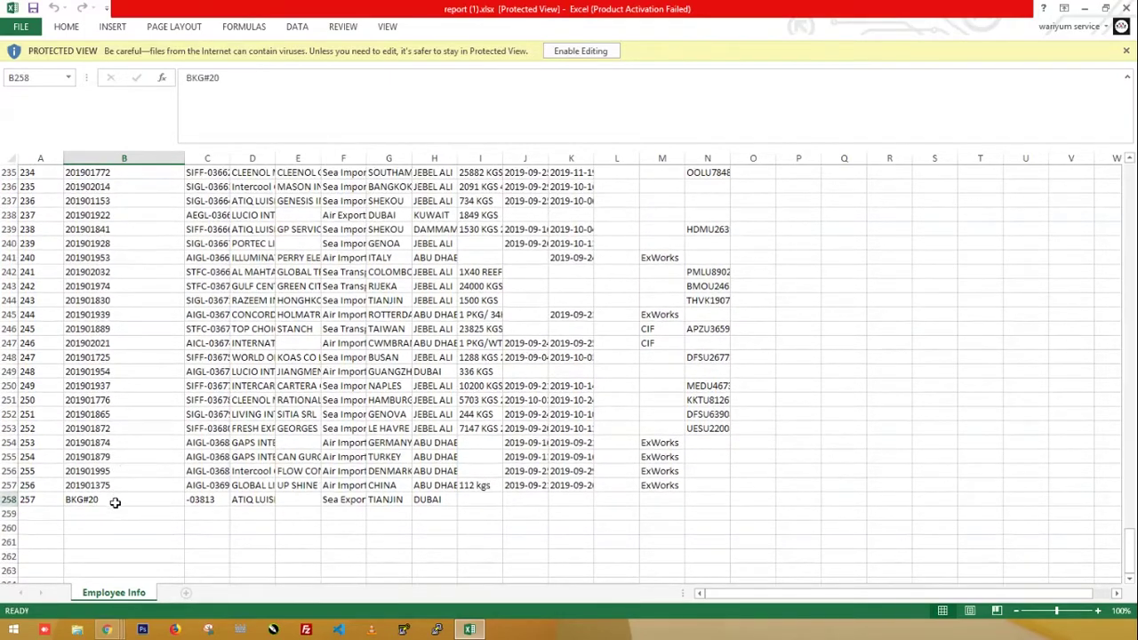
{"action": "scroll", "coordinate": [134, 498], "scroll_direction": "up", "scroll_amount": 1}
{"action": "left_click", "coordinate": [100, 526]}
Review the earlier booking rows, return to the BKG#20 row and close the workbook
{"action": "scroll", "coordinate": [100, 515], "scroll_direction": "up", "scroll_amount": 7}
{"action": "scroll", "coordinate": [99, 507], "scroll_direction": "up", "scroll_amount": 20}
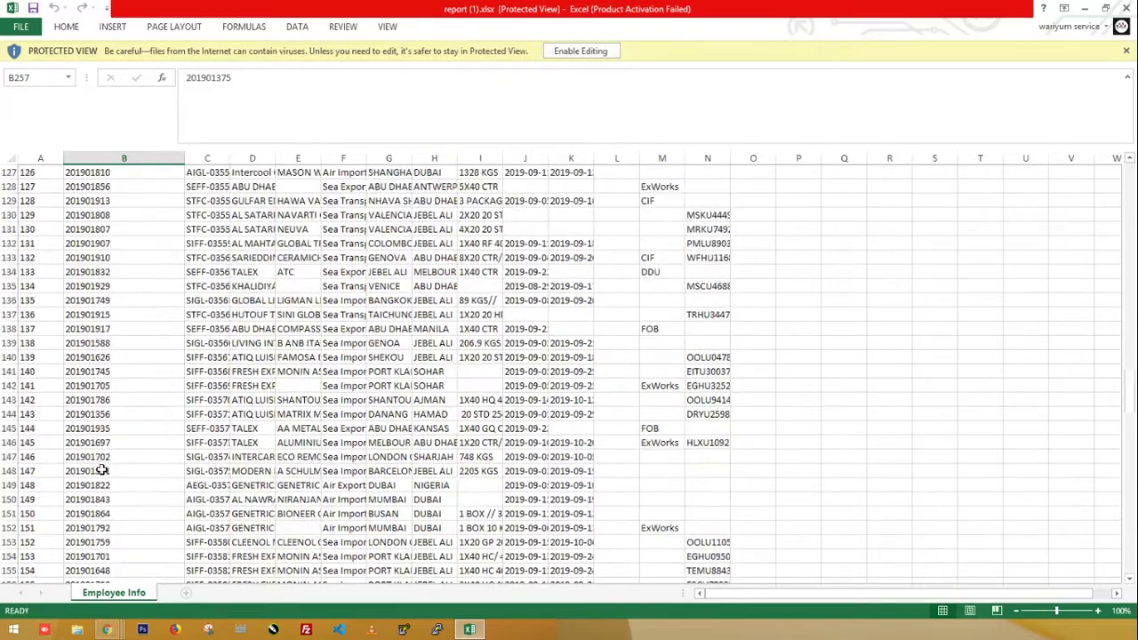
{"action": "left_click", "coordinate": [135, 299]}
{"action": "scroll", "coordinate": [135, 298], "scroll_direction": "up", "scroll_amount": 20}
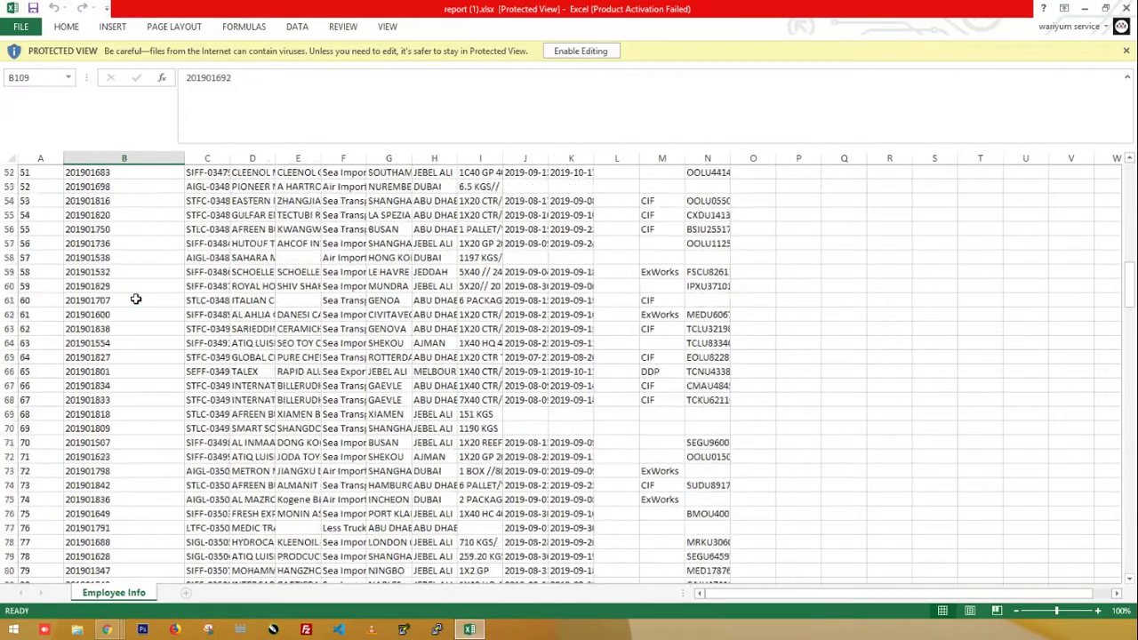
{"action": "scroll", "coordinate": [135, 299], "scroll_direction": "down", "scroll_amount": 20}
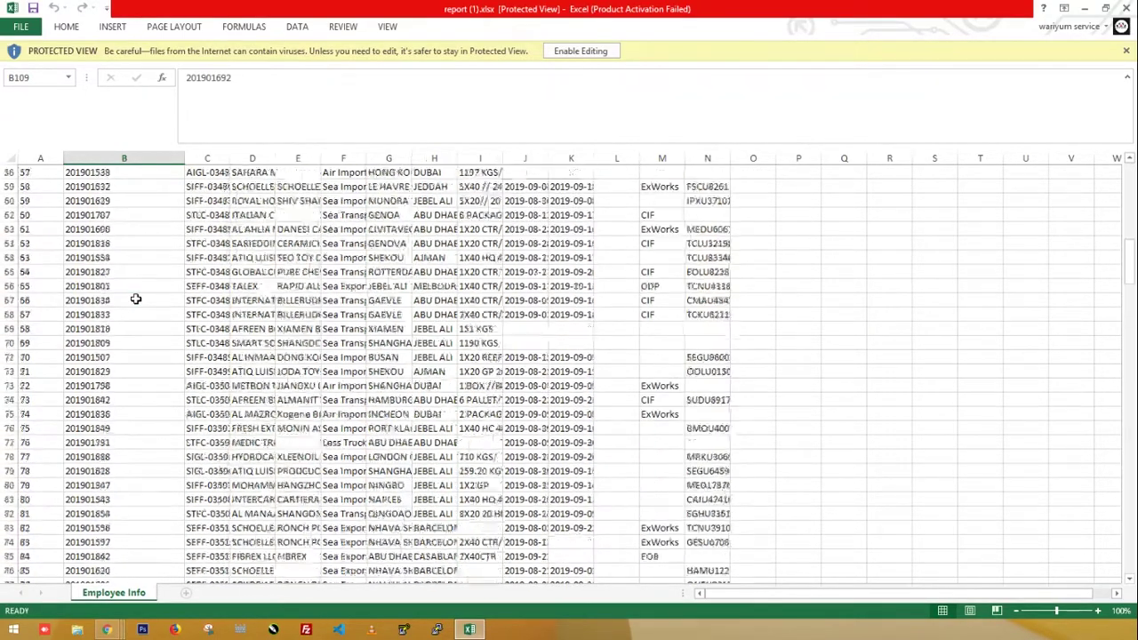
{"action": "scroll", "coordinate": [135, 299], "scroll_direction": "down", "scroll_amount": 20}
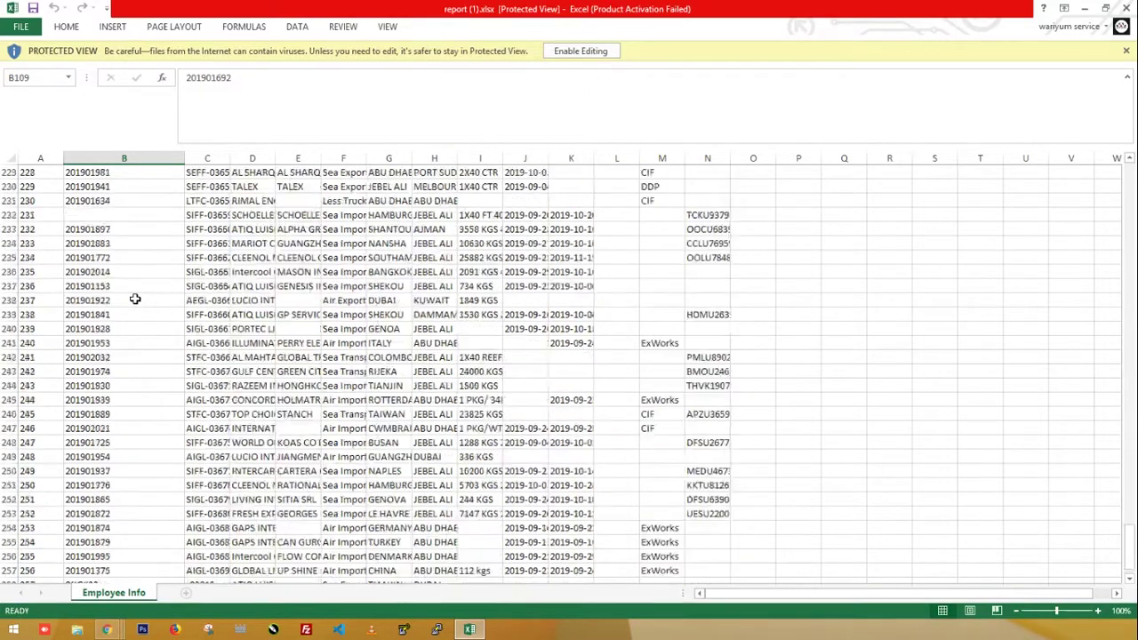
{"action": "scroll", "coordinate": [134, 299], "scroll_direction": "up", "scroll_amount": 3}
{"action": "left_click", "coordinate": [108, 329]}
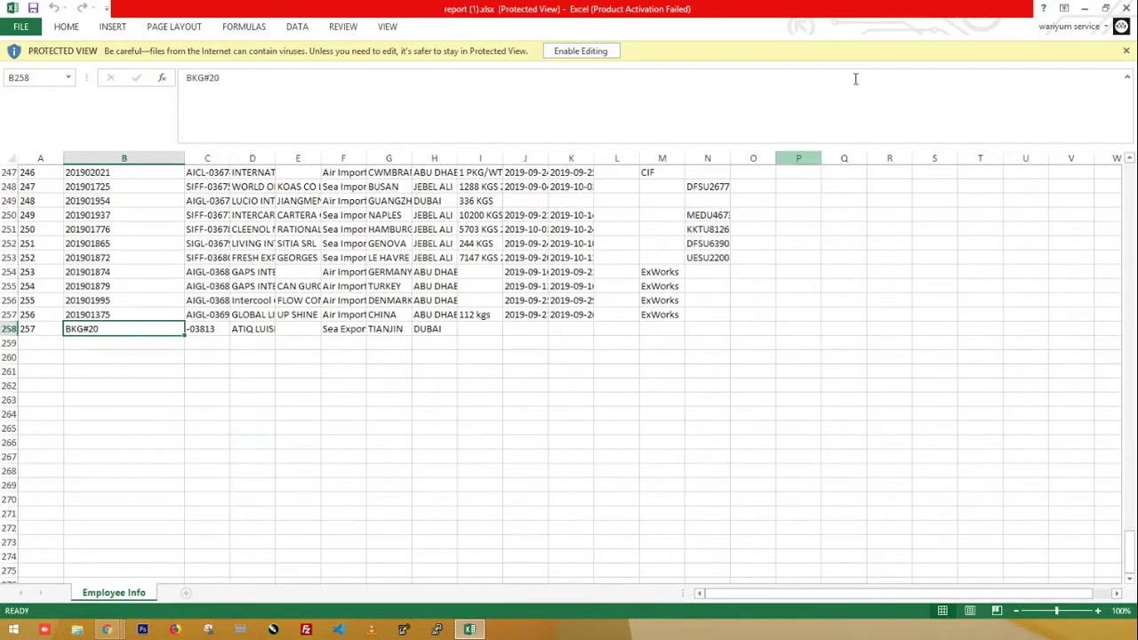
{"action": "left_click", "coordinate": [1126, 8]}
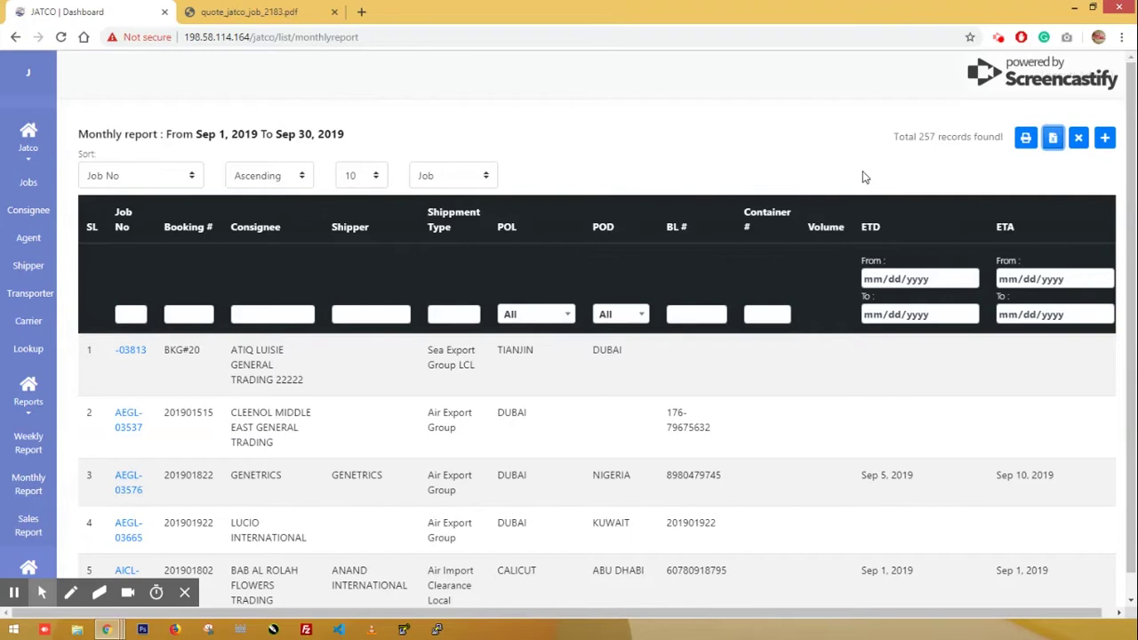
View the jobs list, then open the USD entry of the CURR_CONV lookup for editing
{"action": "left_click", "coordinate": [27, 183]}
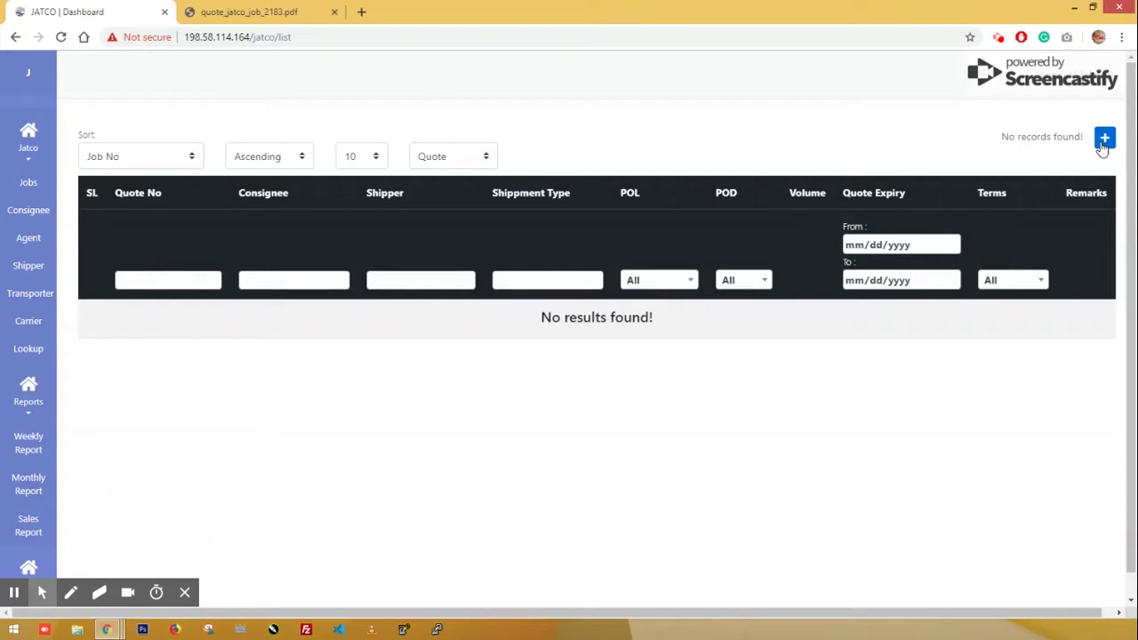
{"action": "left_click", "coordinate": [27, 348]}
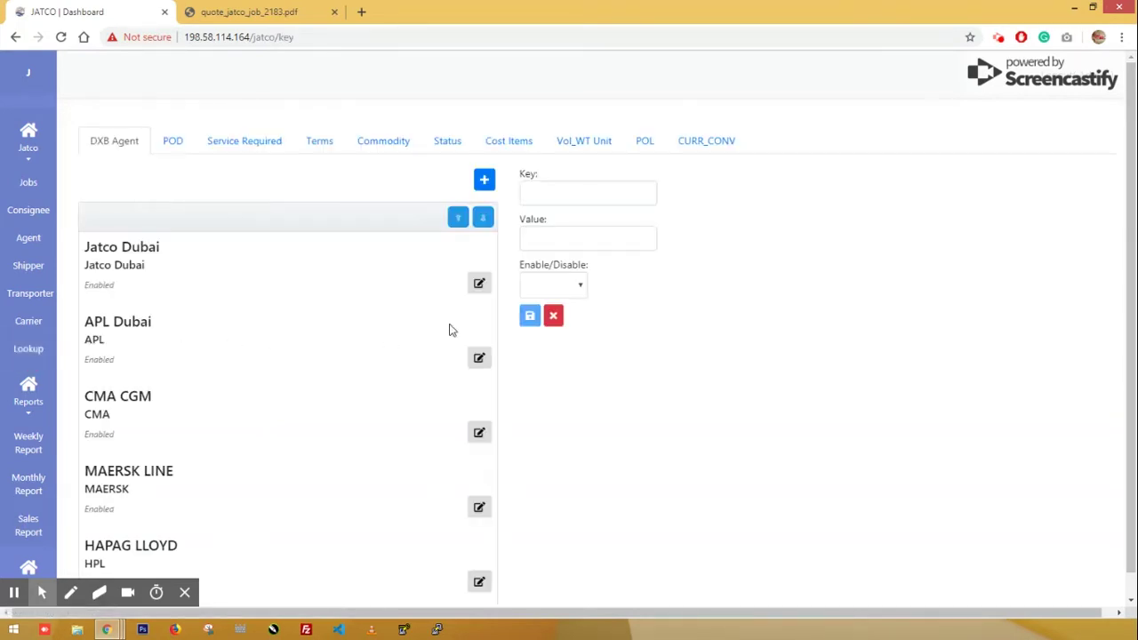
{"action": "left_click", "coordinate": [716, 144]}
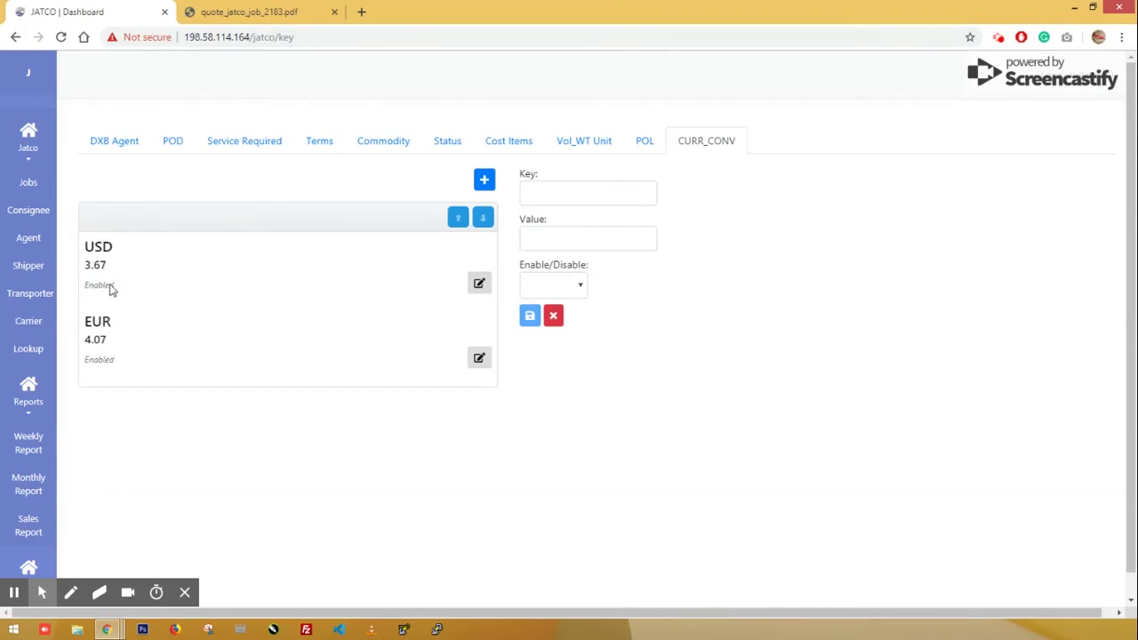
{"action": "left_click_drag", "start_coordinate": [107, 266], "coordinate": [139, 258]}
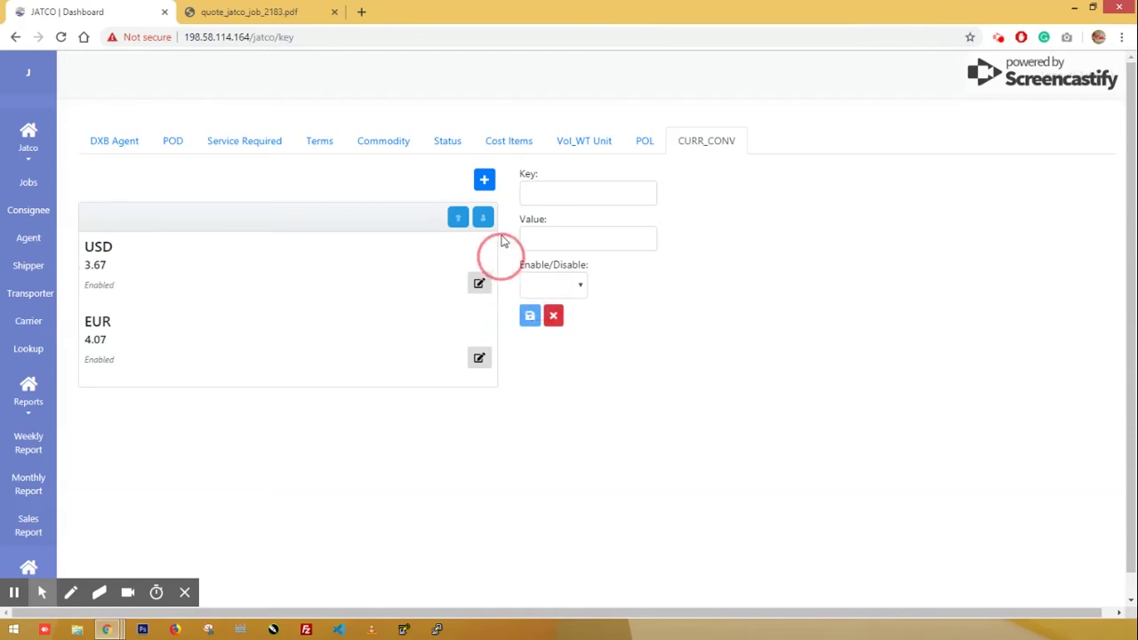
{"action": "left_click", "coordinate": [479, 284]}
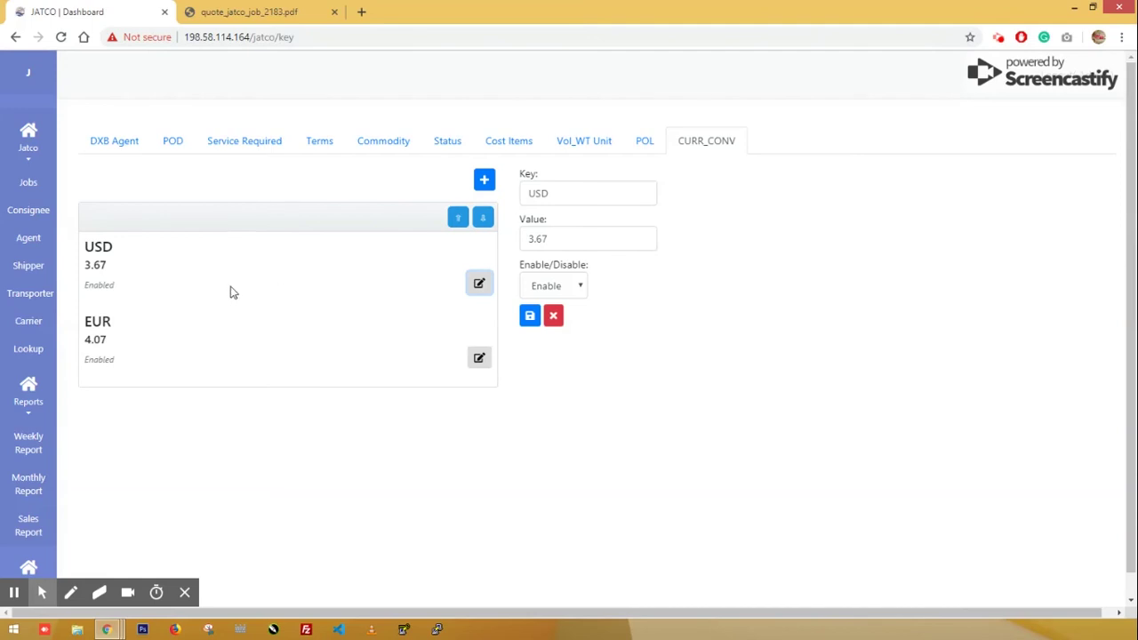
Return to the jobs list and collapse the Jatco navigation group
{"action": "left_click", "coordinate": [31, 188]}
{"action": "left_click", "coordinate": [29, 141]}
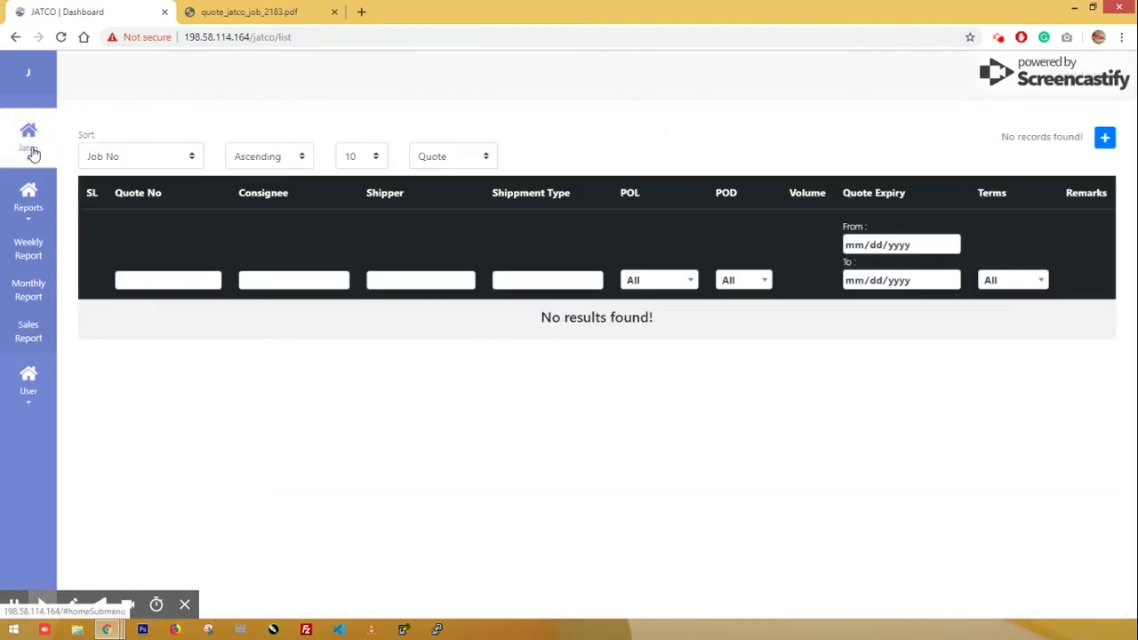
{"action": "left_click", "coordinate": [29, 247]}
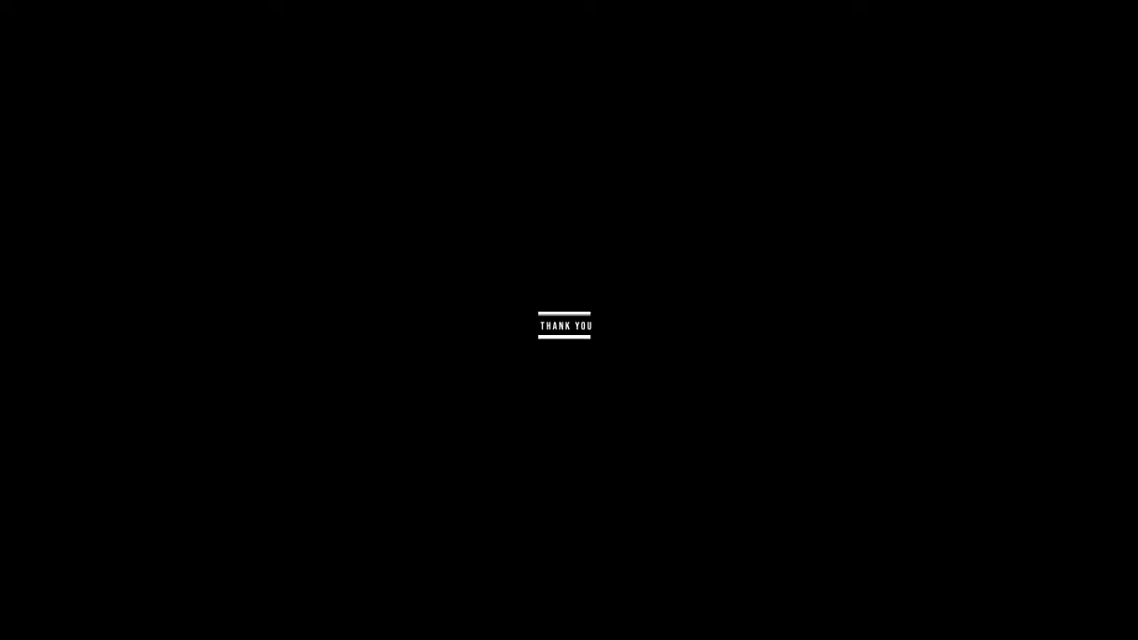